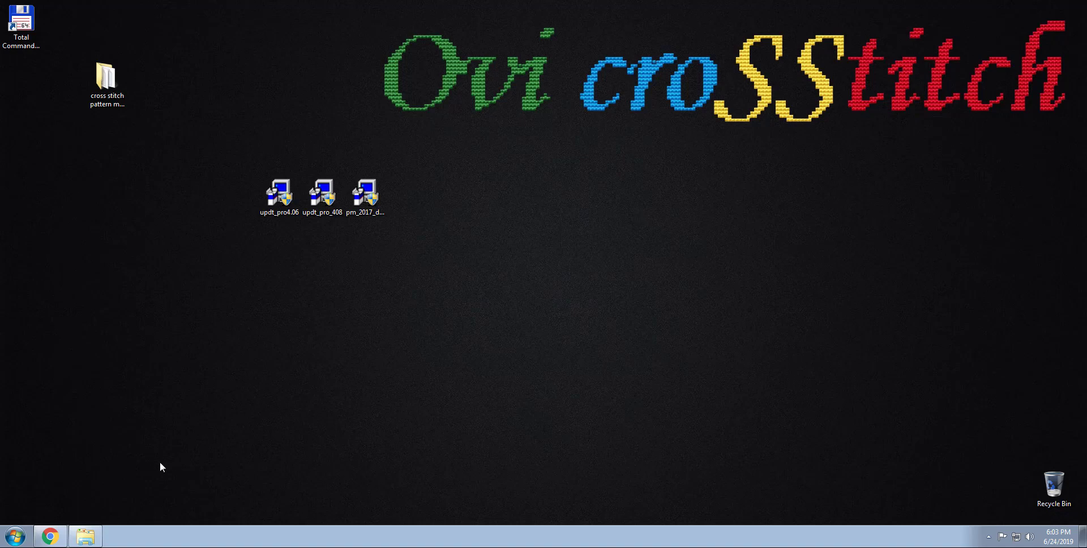
Step: Bring the HobbyWare product pages back into view from the taskbar
click(51, 536)
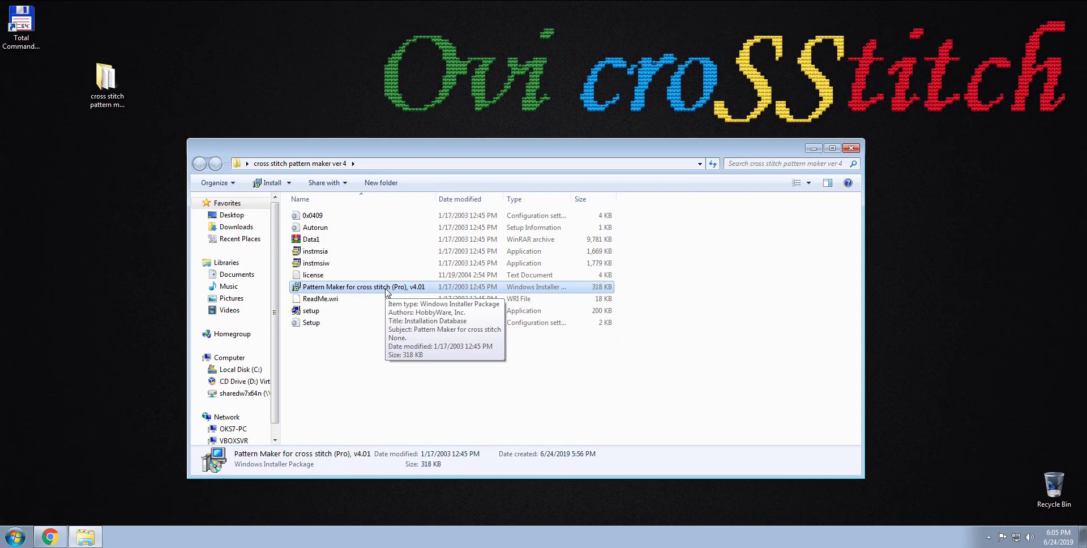
Step: Install Pattern Maker Pro v4.01 from the .msi with license accepted, default folder and Complete setup
double_click(388, 287)
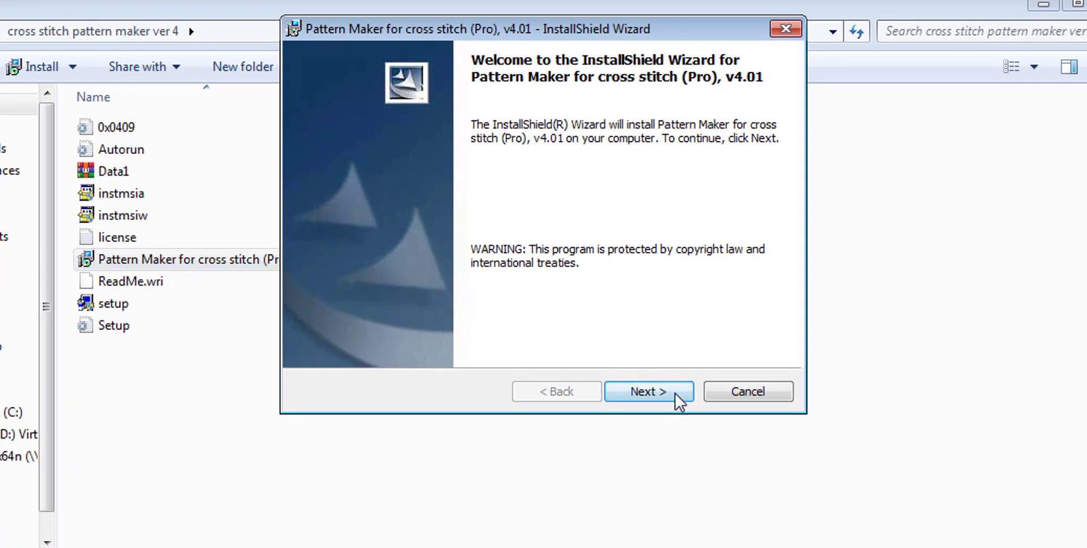
click(675, 394)
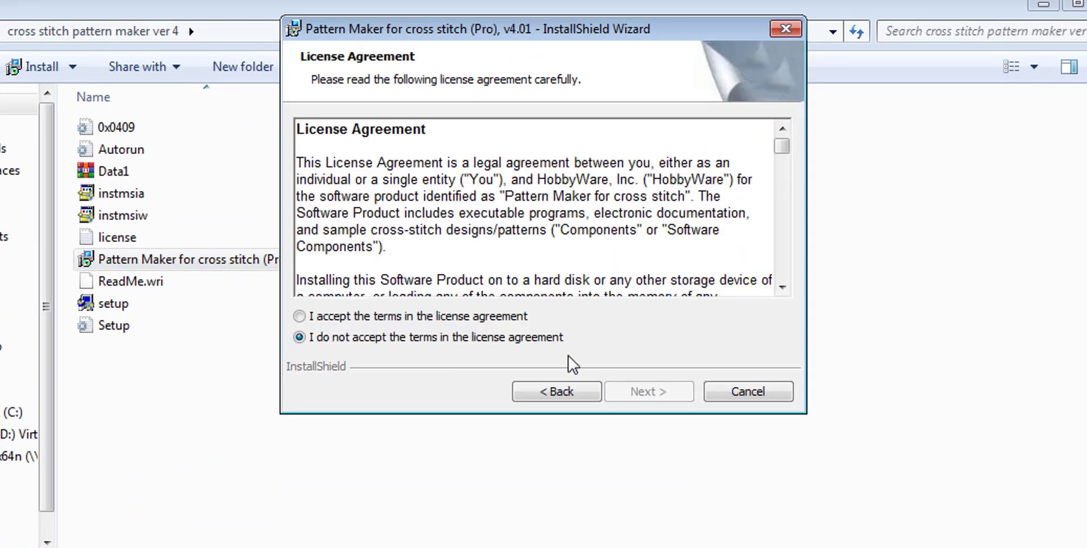
click(478, 318)
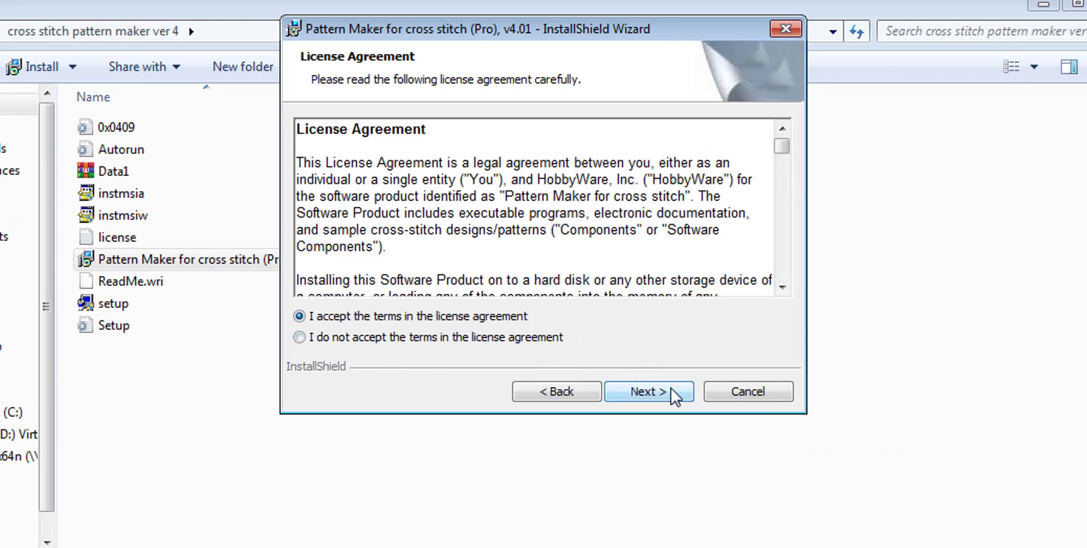
click(674, 393)
click(676, 393)
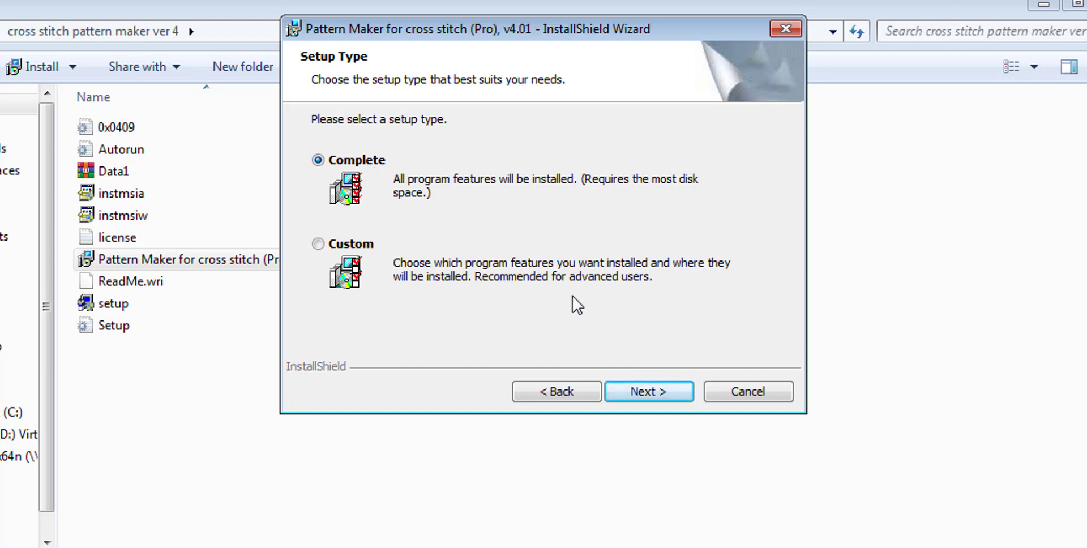
click(666, 391)
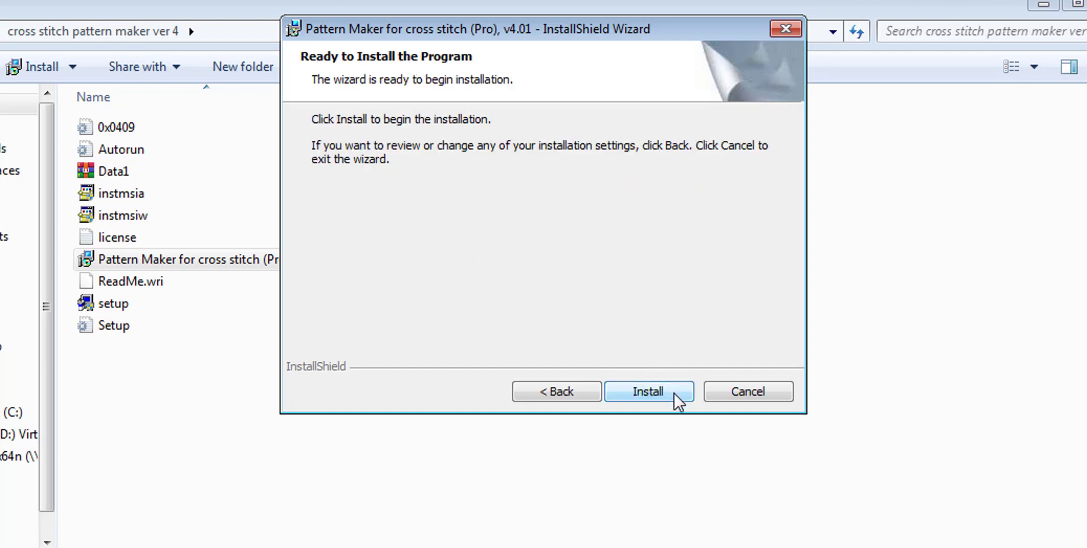
click(676, 393)
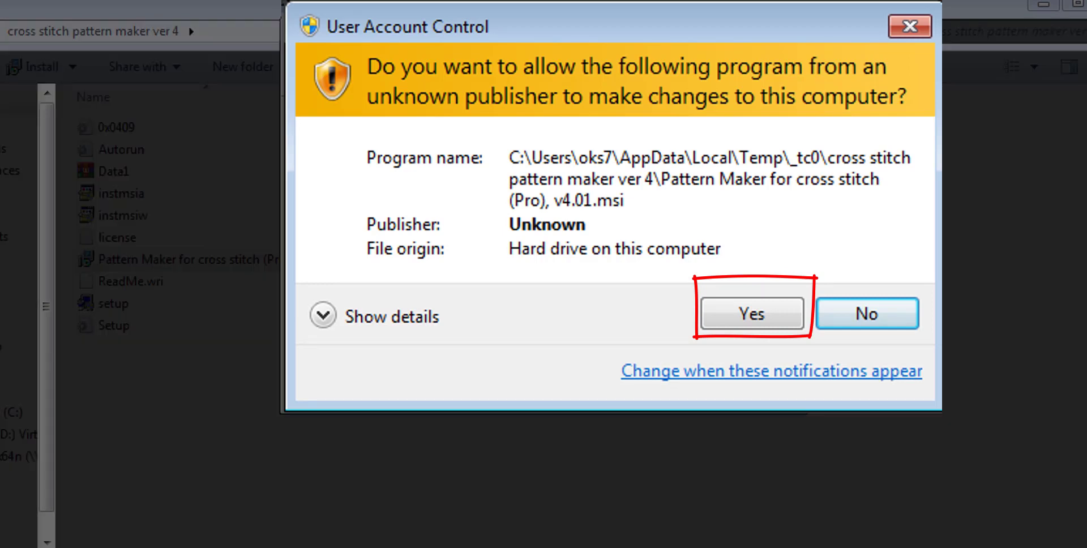
key(alt+y)
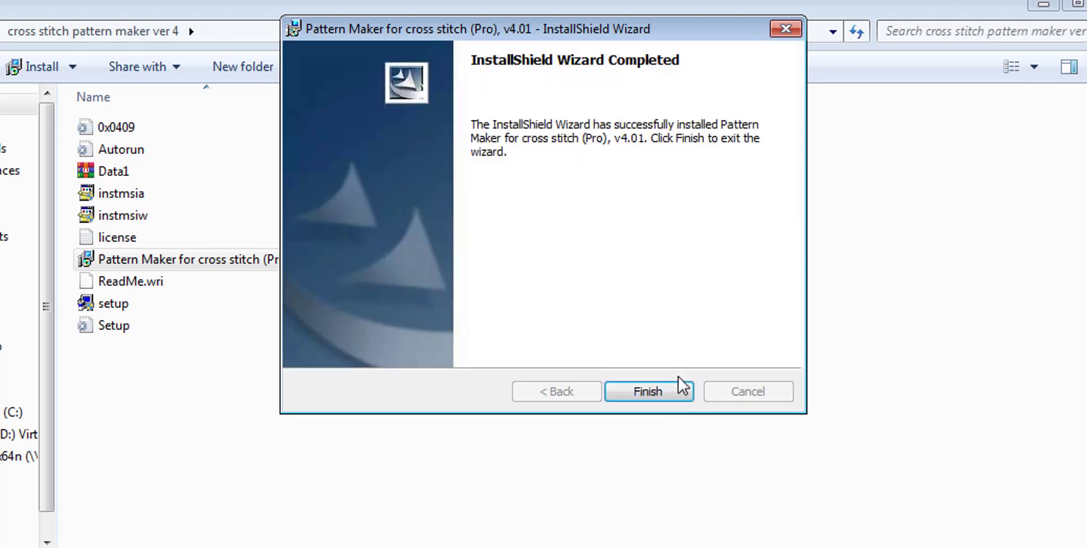
click(678, 380)
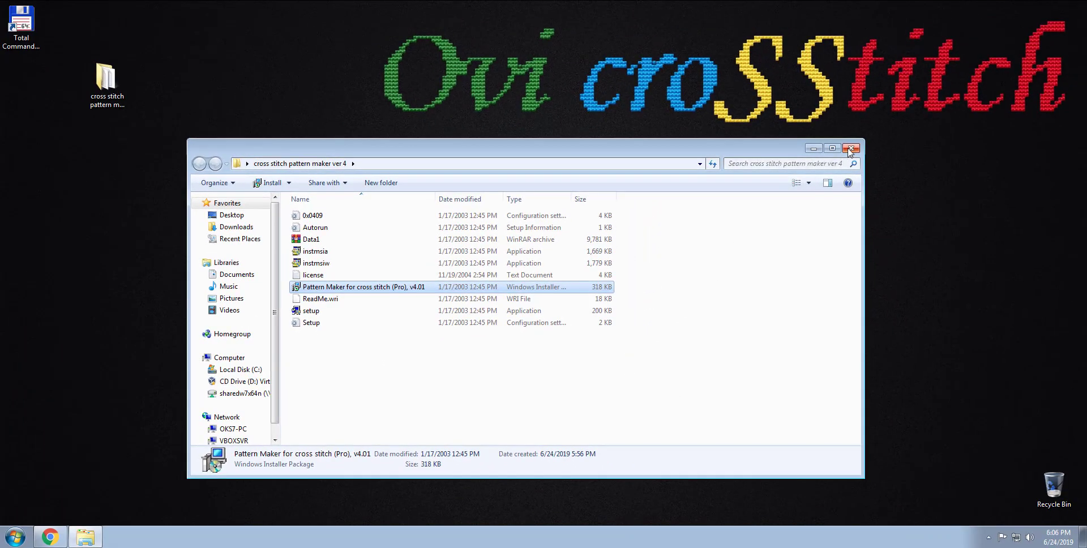
Step: Close the installer folder and send Pattern Maker Pro from the v4 Start menu group to the desktop
click(850, 149)
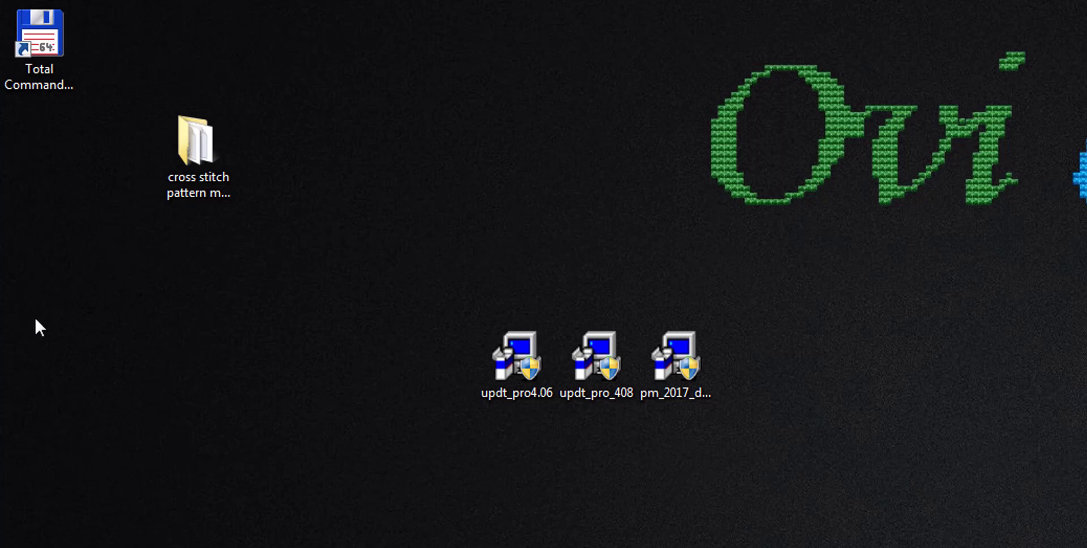
click(20, 532)
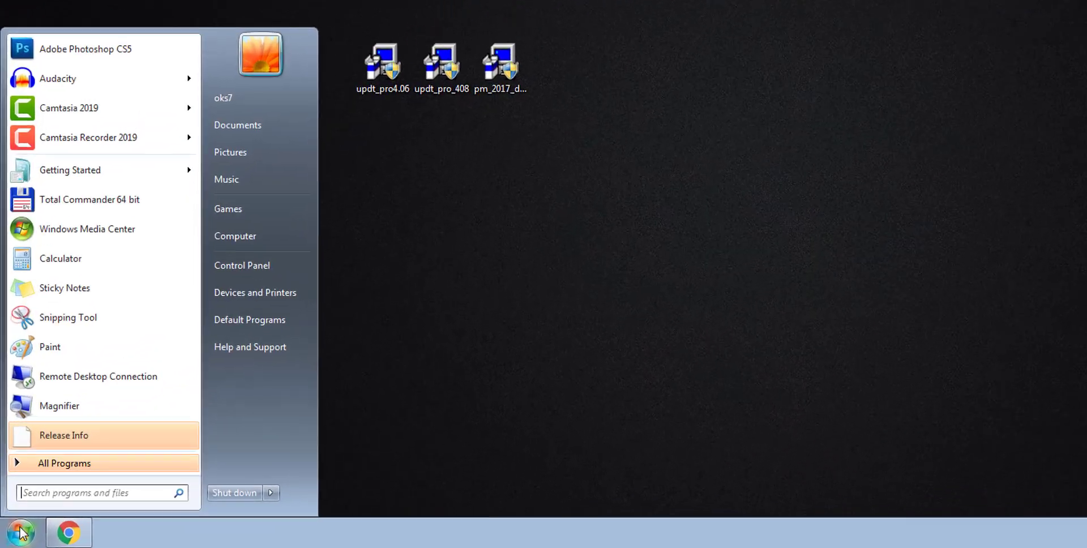
click(66, 465)
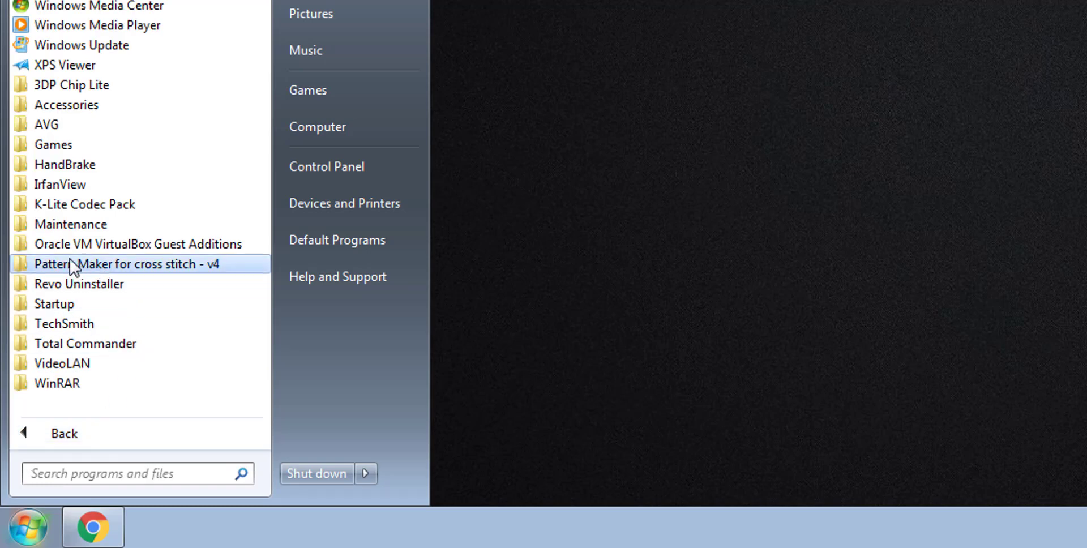
click(85, 266)
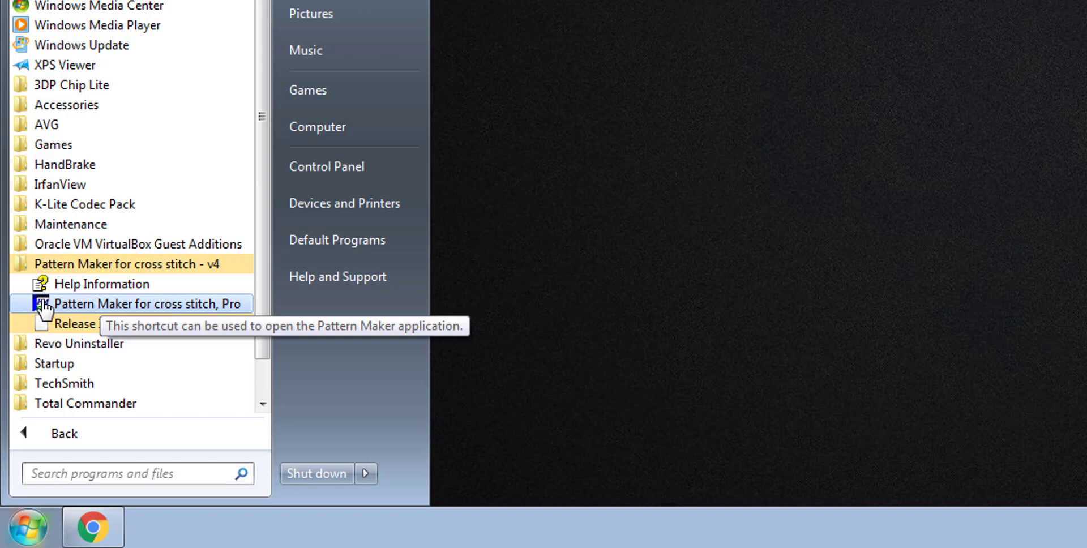
right_click(89, 306)
mouse_move(141, 154)
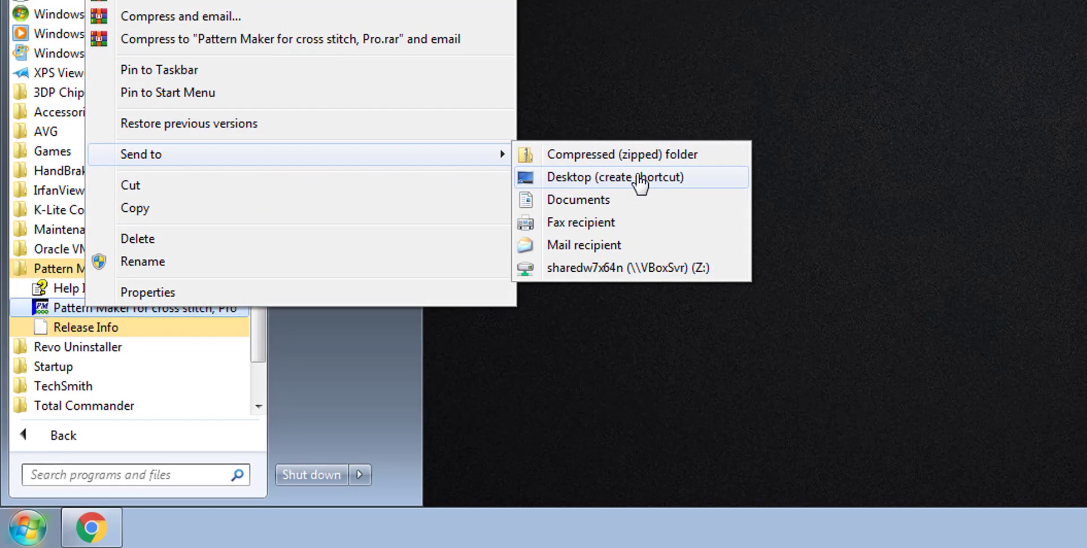
click(628, 172)
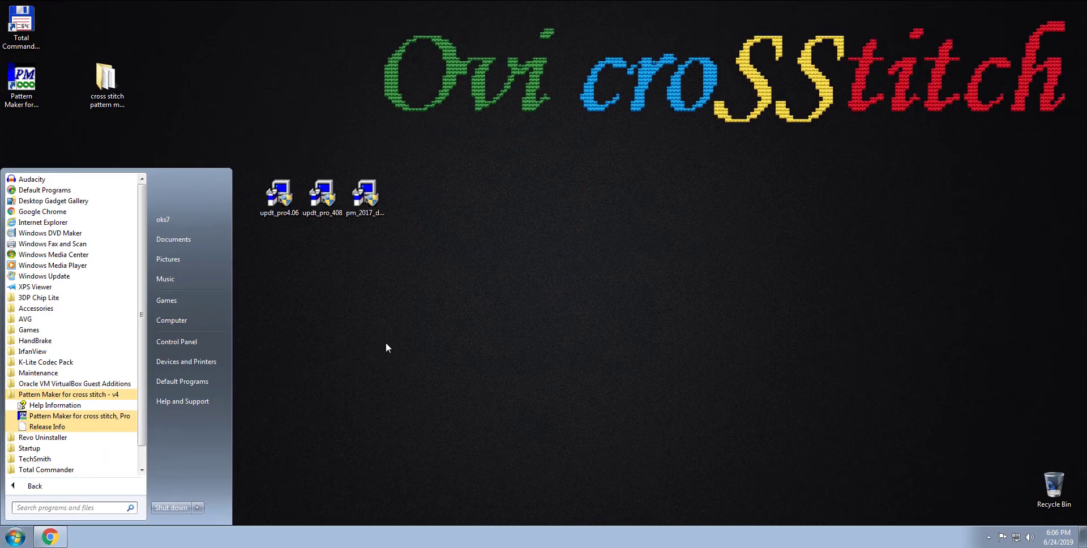
click(386, 344)
click(25, 95)
Step: Launch Pattern Maker from the desktop shortcut and confirm About shows Professional 4.01
double_click(25, 96)
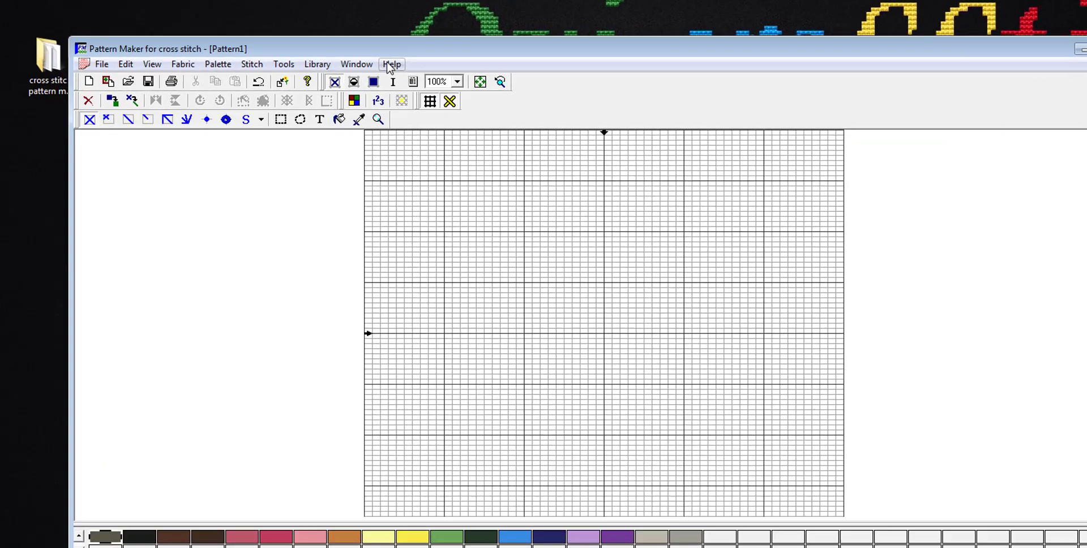
click(414, 40)
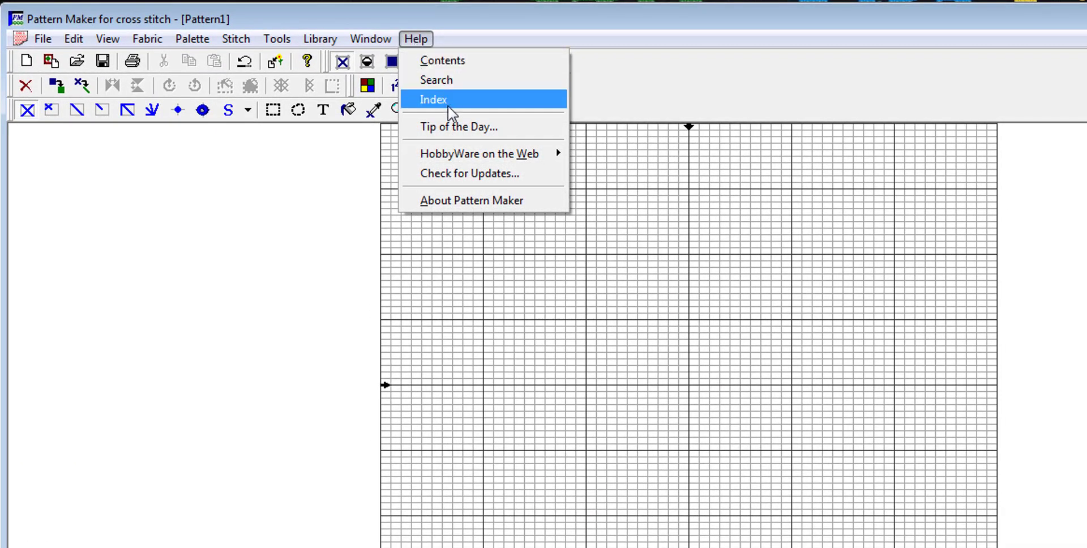
click(474, 199)
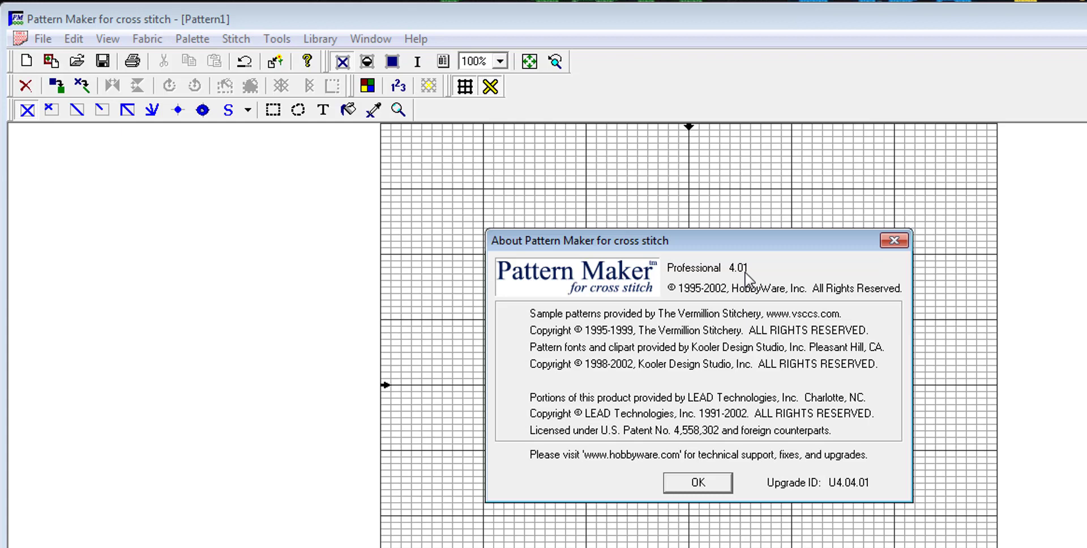
click(710, 481)
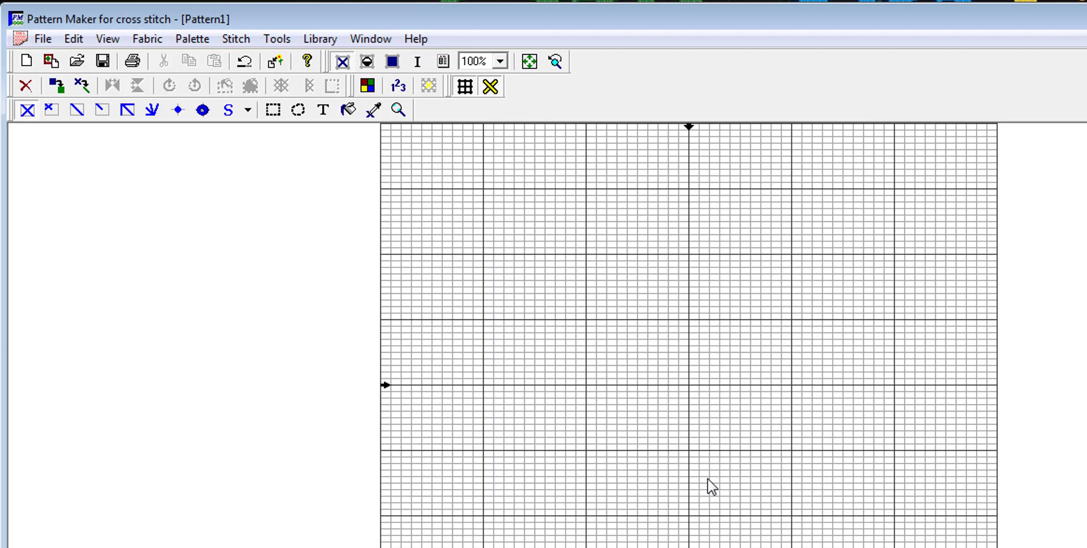
Step: Start Help > Check for Updates and cancel the Update Wizard
click(415, 39)
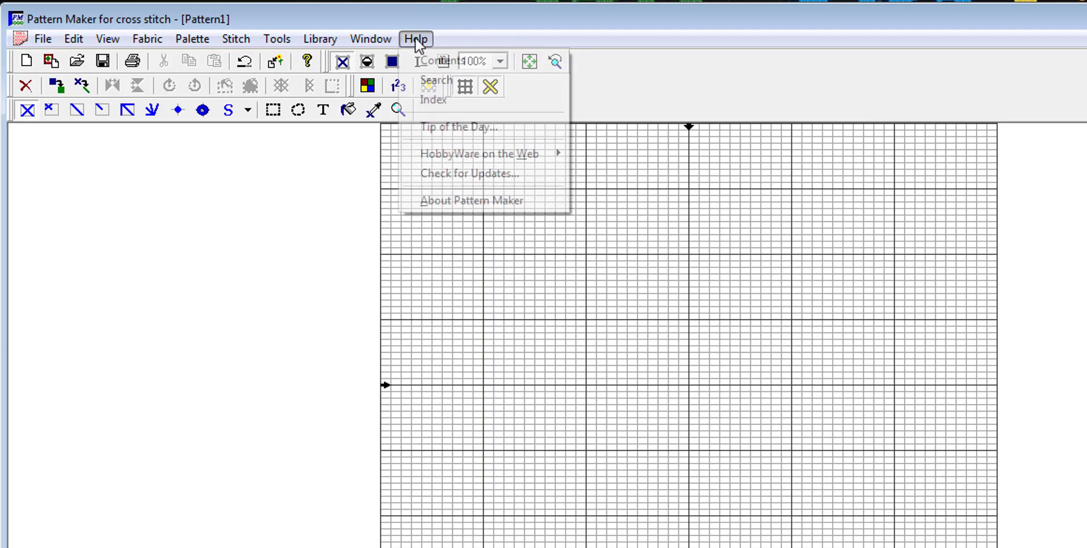
click(508, 177)
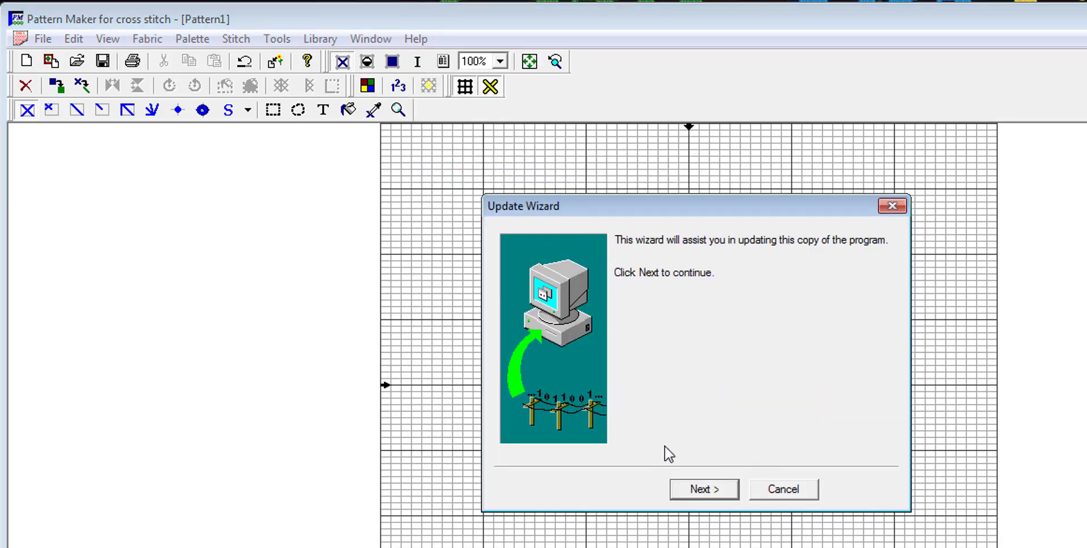
click(893, 207)
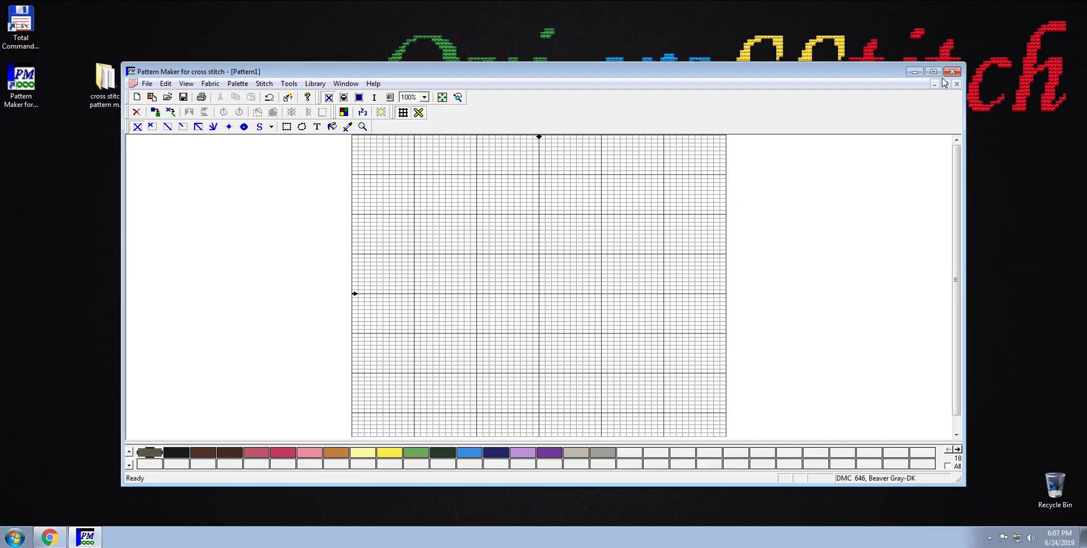
Step: Close Pattern Maker, review Release 4.08 downloads on HobbyWare's Version 4 support page, then minimize Chrome
click(952, 71)
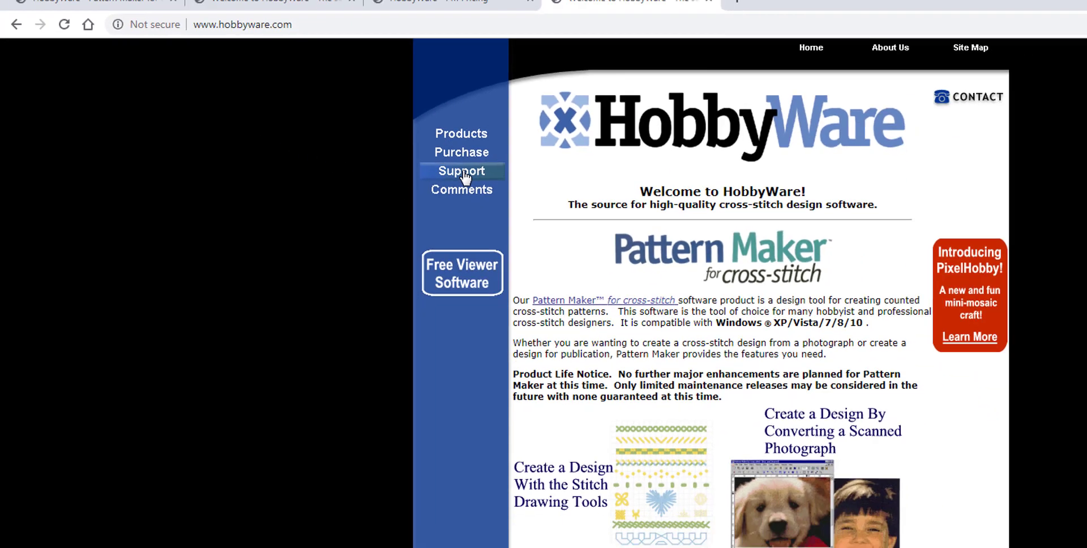
click(464, 175)
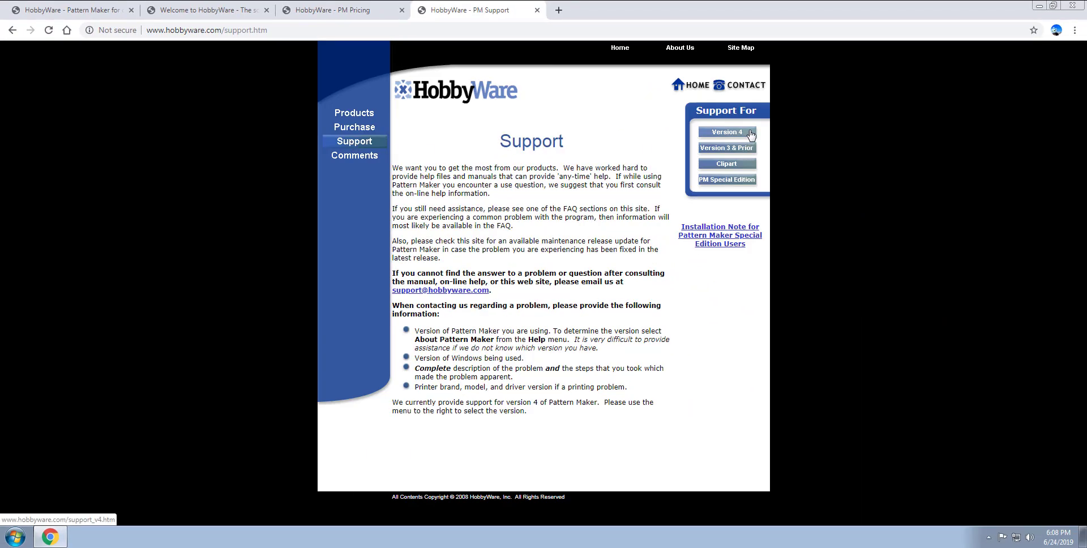
click(752, 134)
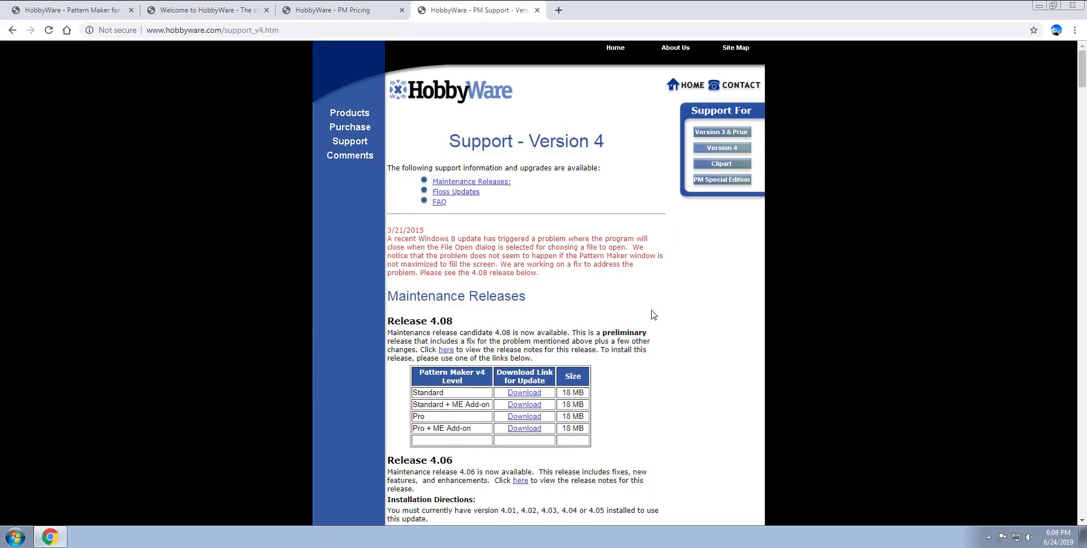
scroll(653, 315, down, 1)
scroll(653, 315, down, 2)
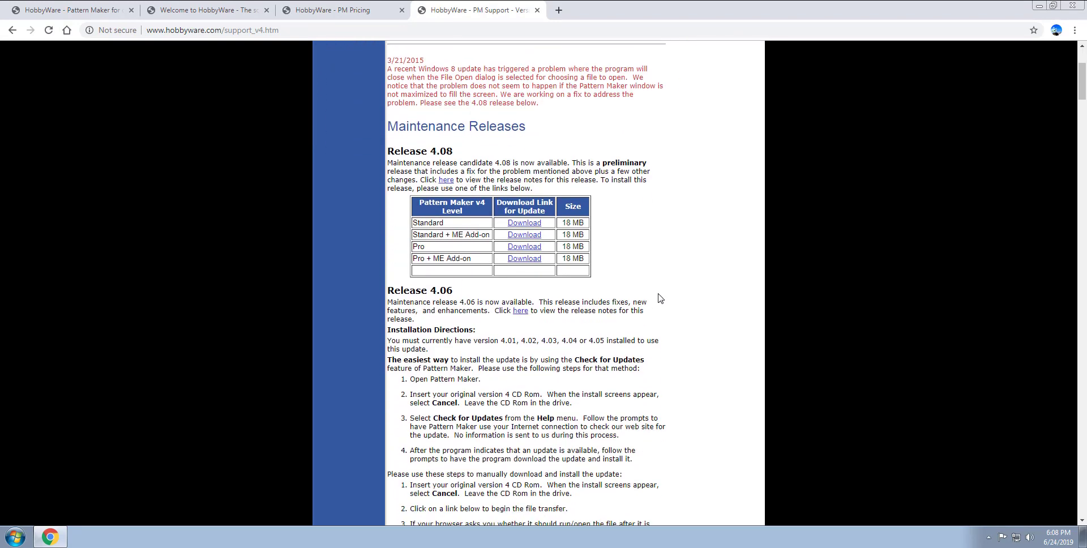
scroll(656, 305, down, 4)
scroll(623, 295, up, 7)
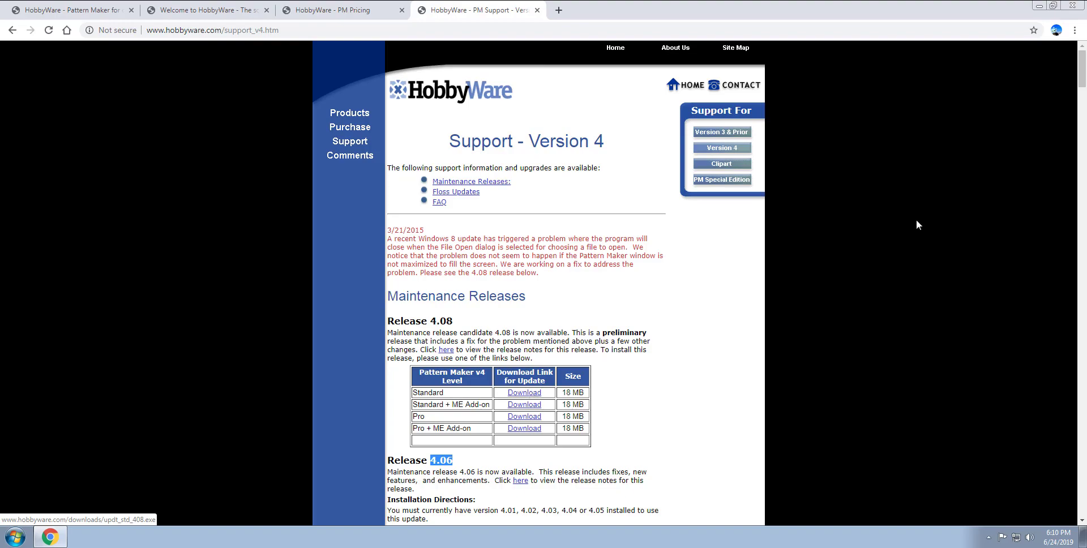
click(1039, 5)
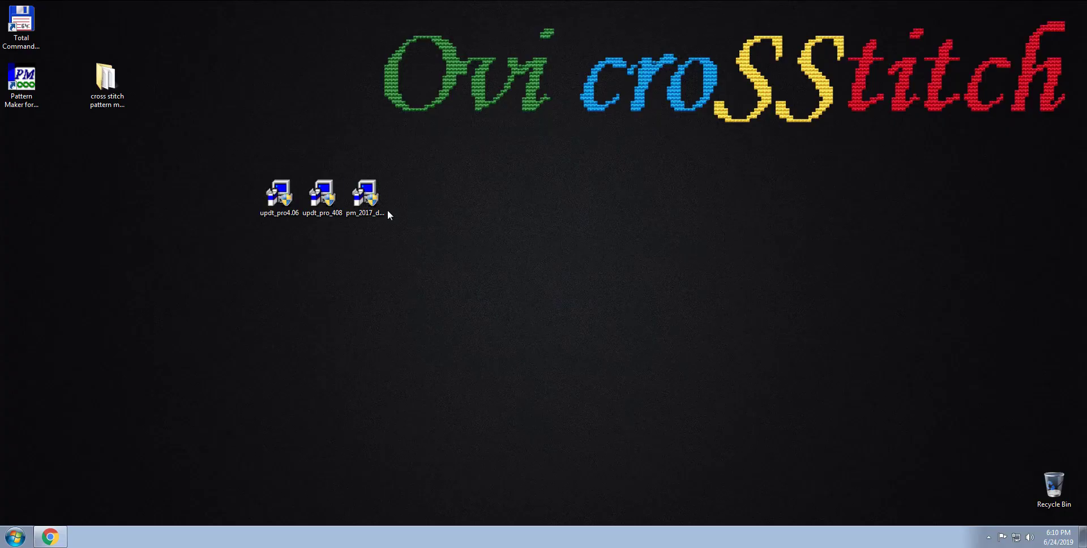
Step: Run updt_pro_408 and install it with default location and the v4 (Pro) program group
double_click(326, 199)
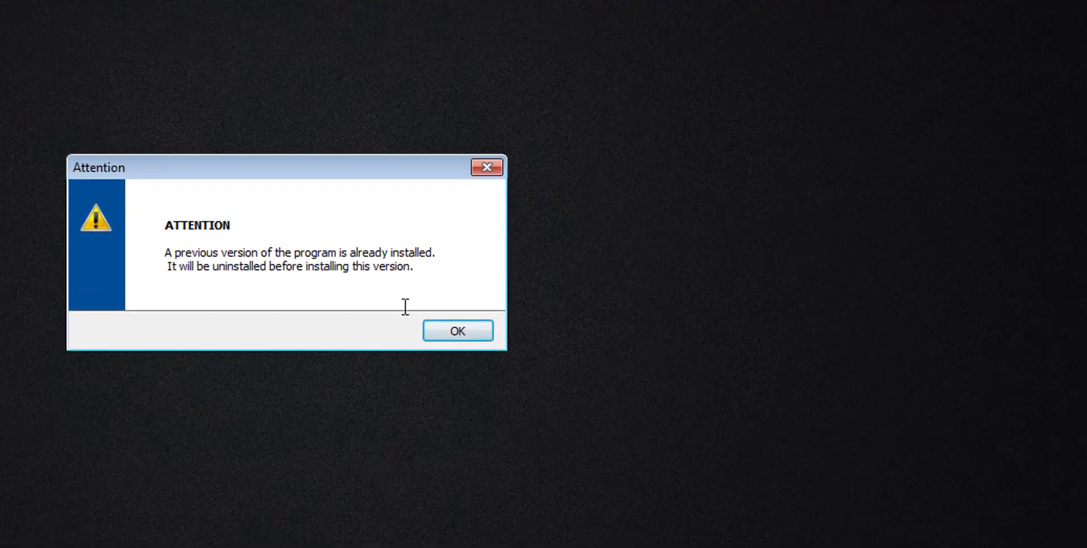
click(467, 333)
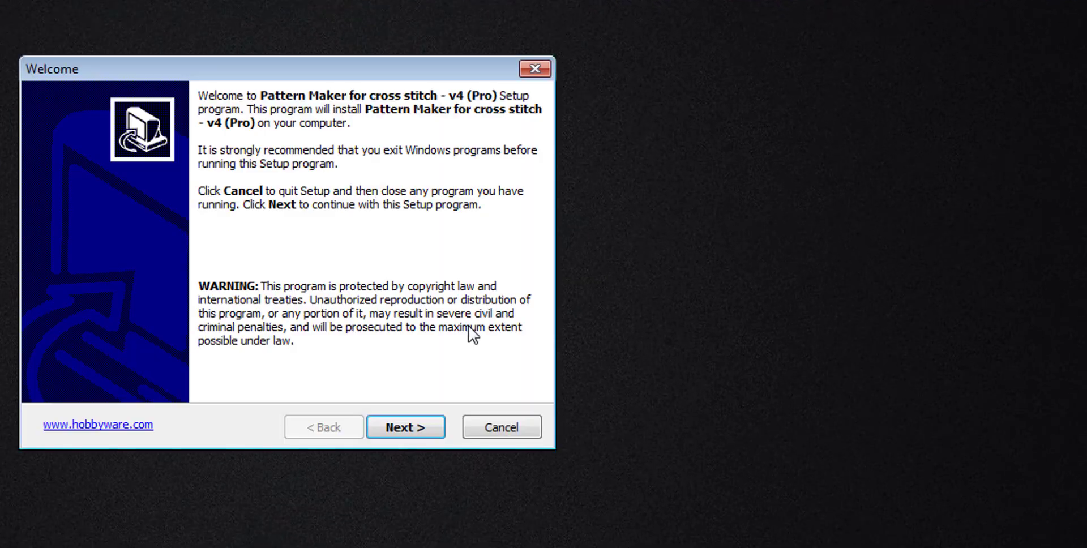
click(423, 435)
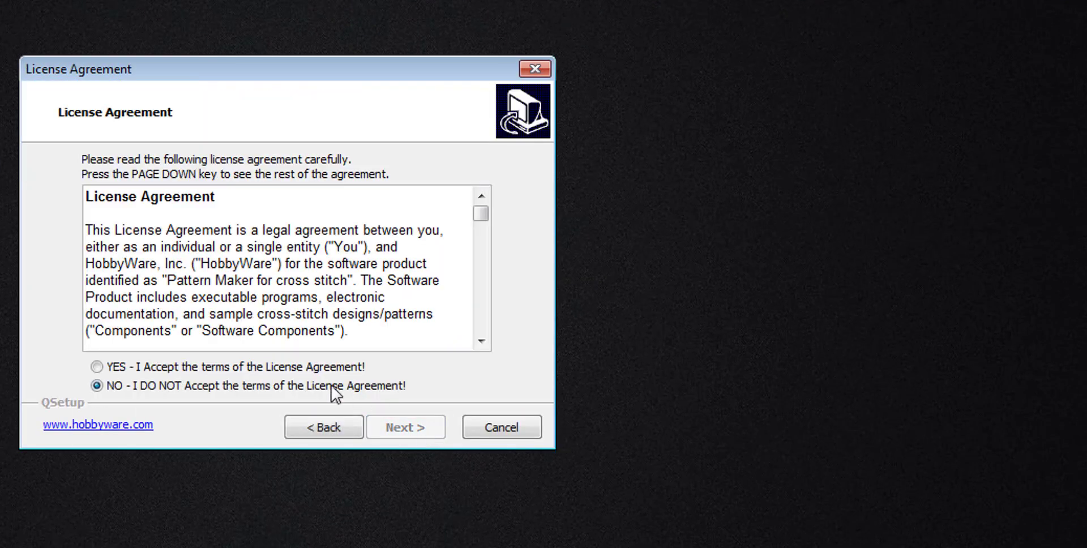
click(309, 369)
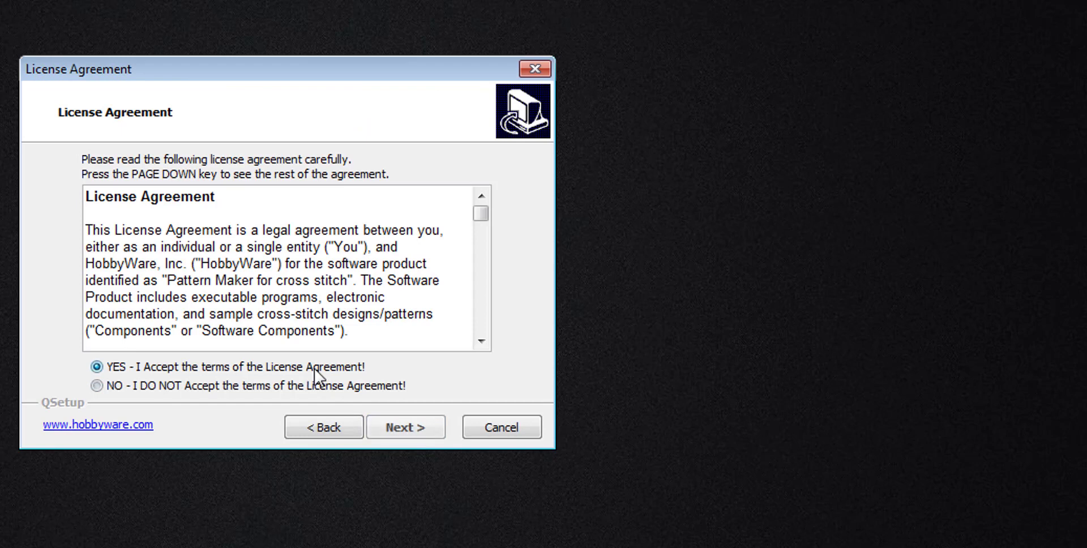
click(414, 428)
click(414, 430)
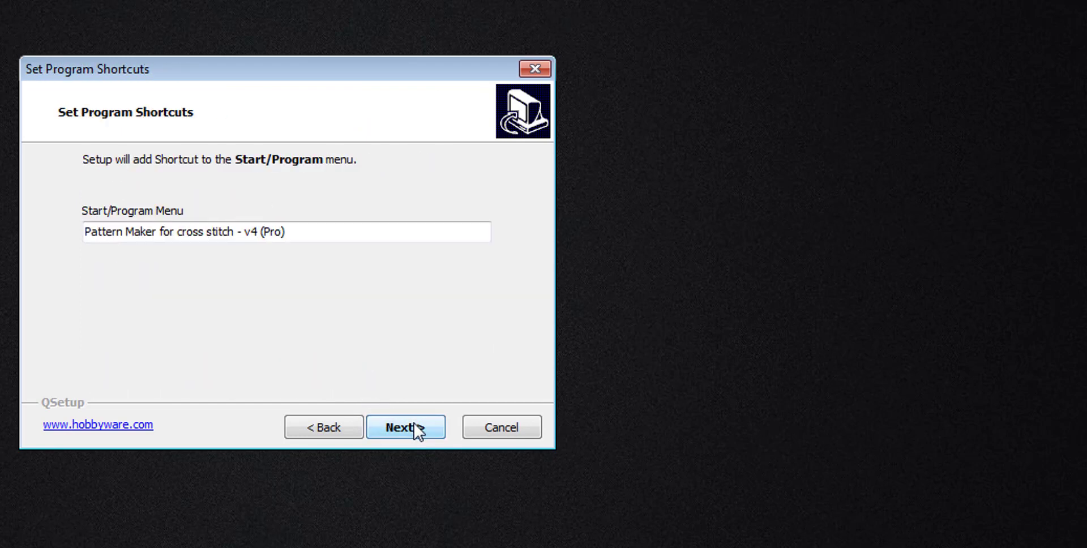
click(417, 432)
click(417, 430)
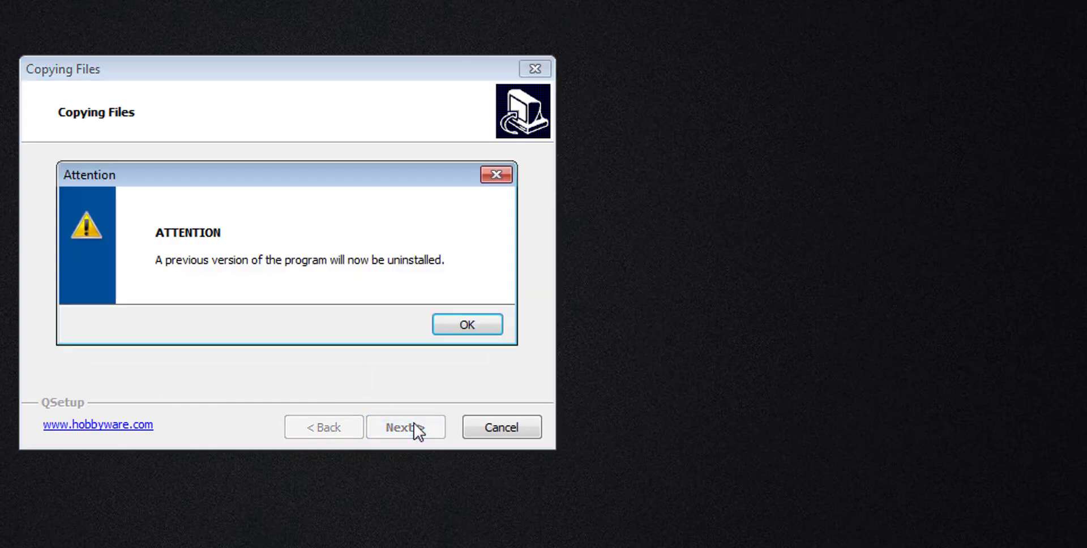
click(479, 324)
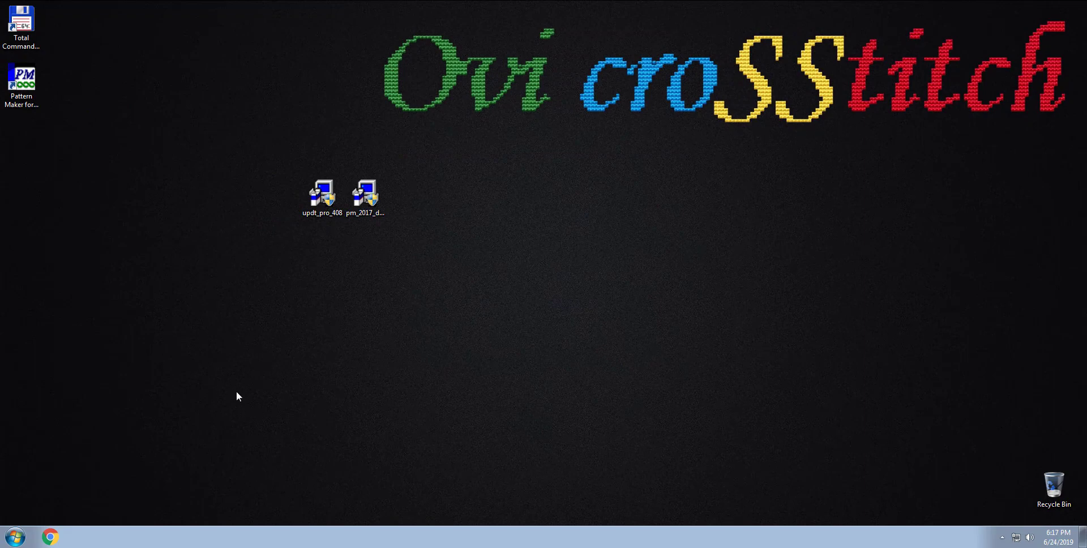
Step: Delete the broken Pattern Maker desktop shortcut after it fails to launch
double_click(33, 105)
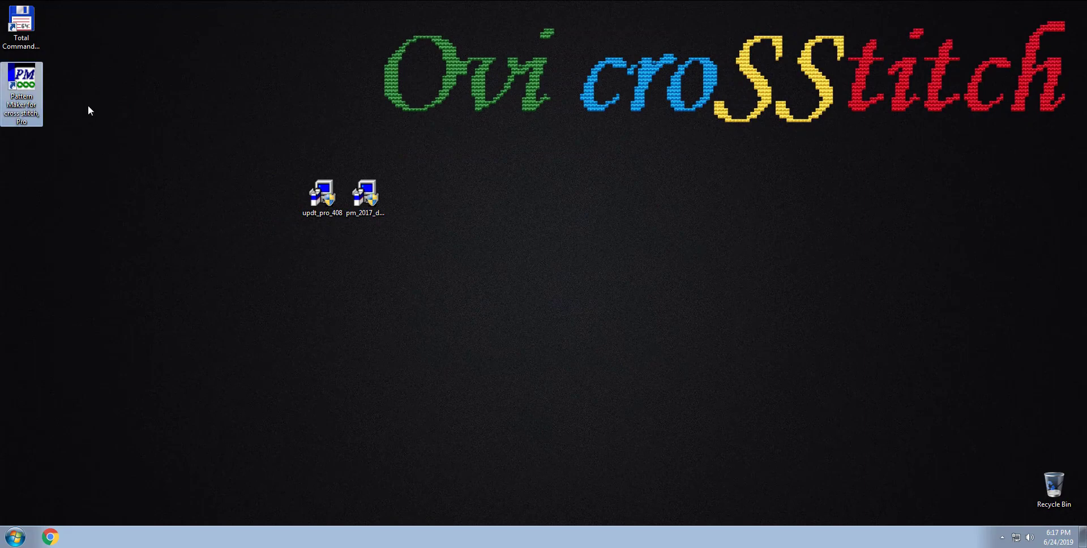
double_click(26, 101)
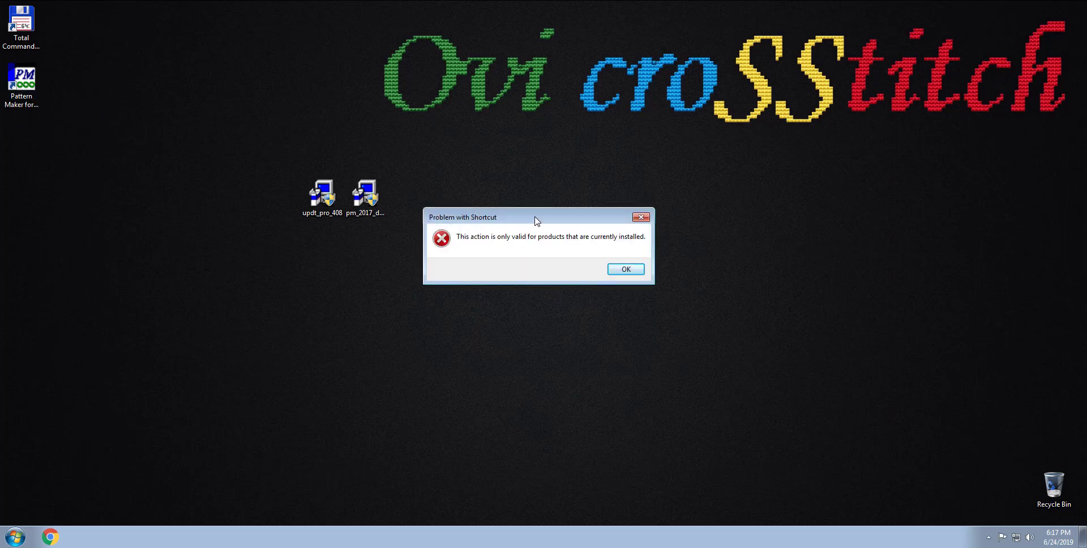
click(620, 270)
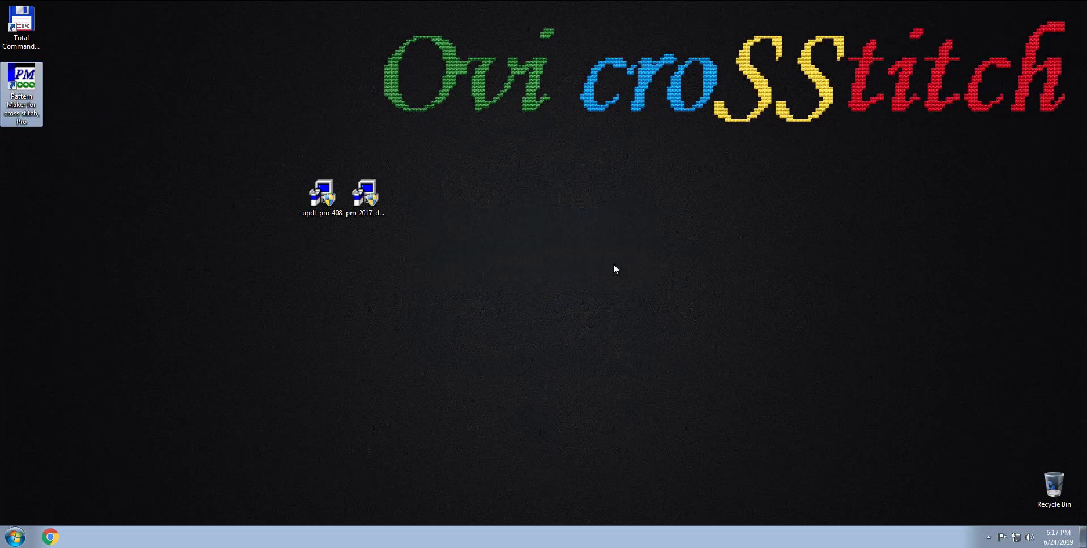
right_click(26, 85)
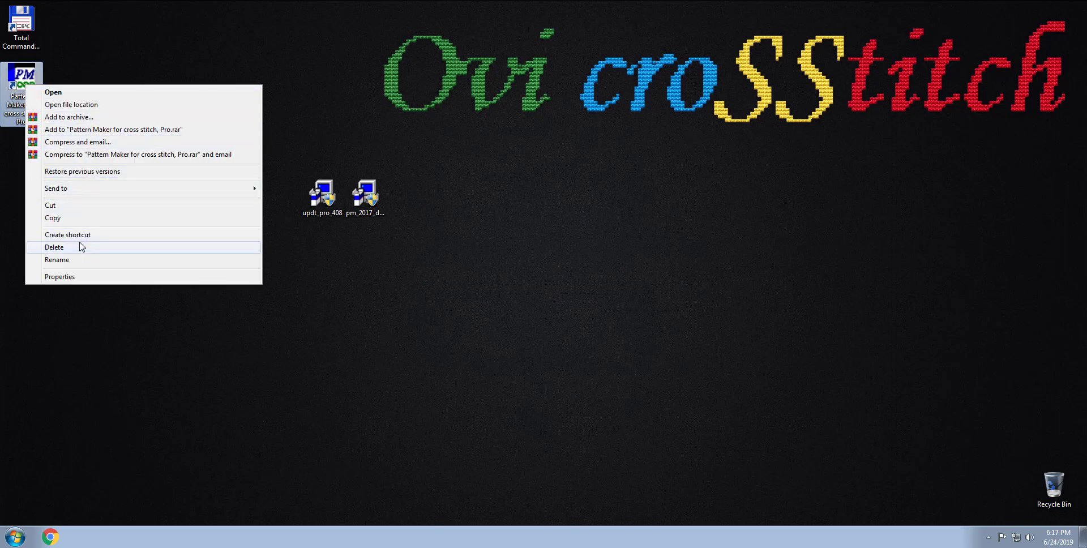
click(80, 247)
click(565, 329)
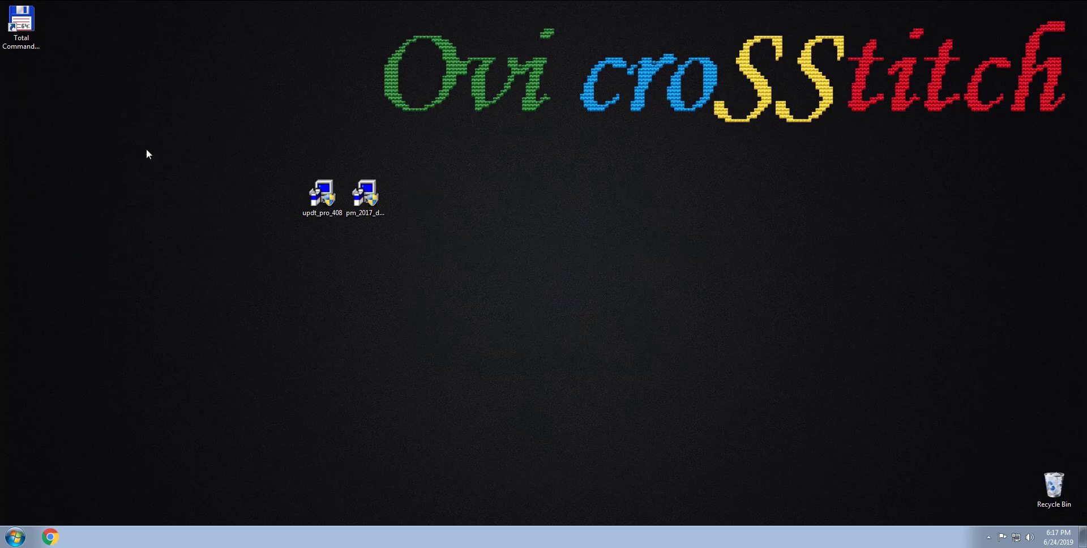
Step: Send Pattern Maker from the v4 (Pro) Start menu folder to the desktop as a new shortcut
click(15, 537)
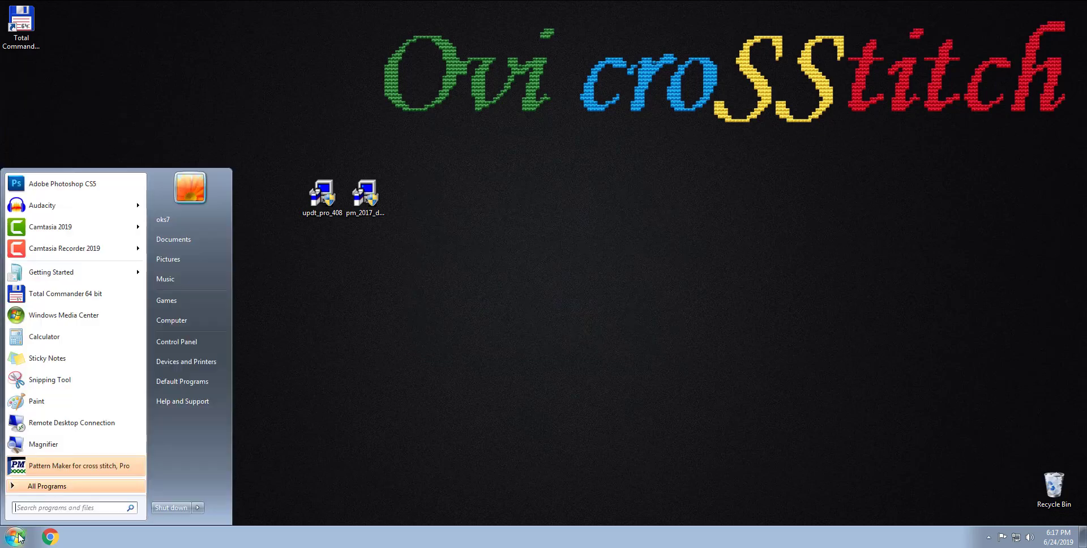
click(57, 489)
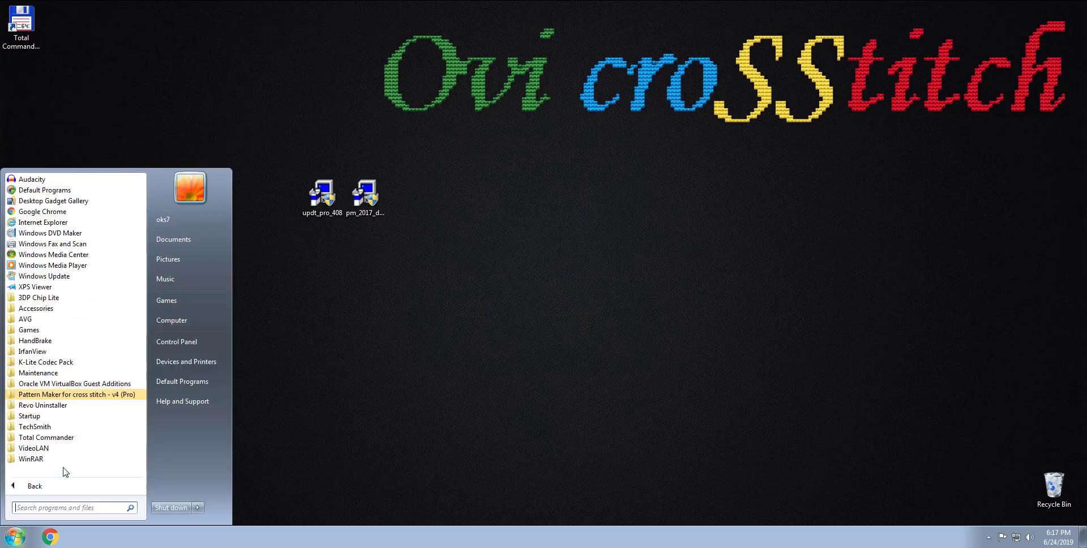
click(35, 396)
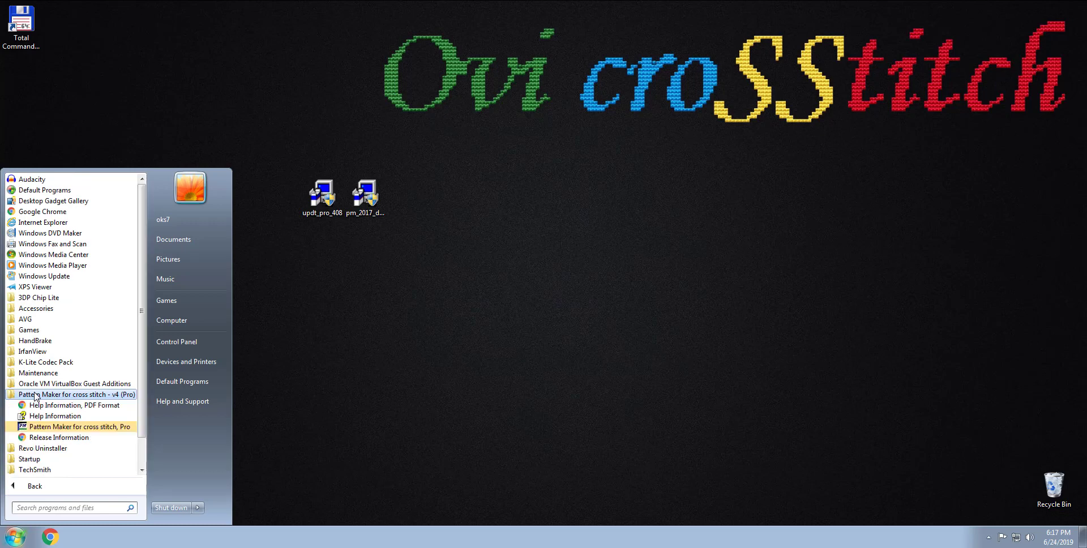
right_click(78, 429)
mouse_move(107, 341)
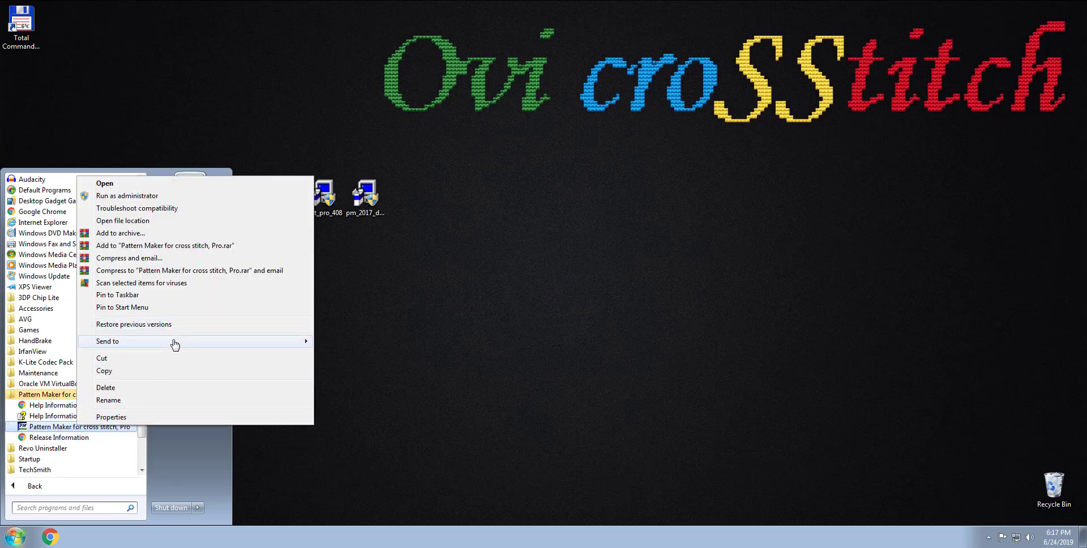
click(331, 354)
click(399, 318)
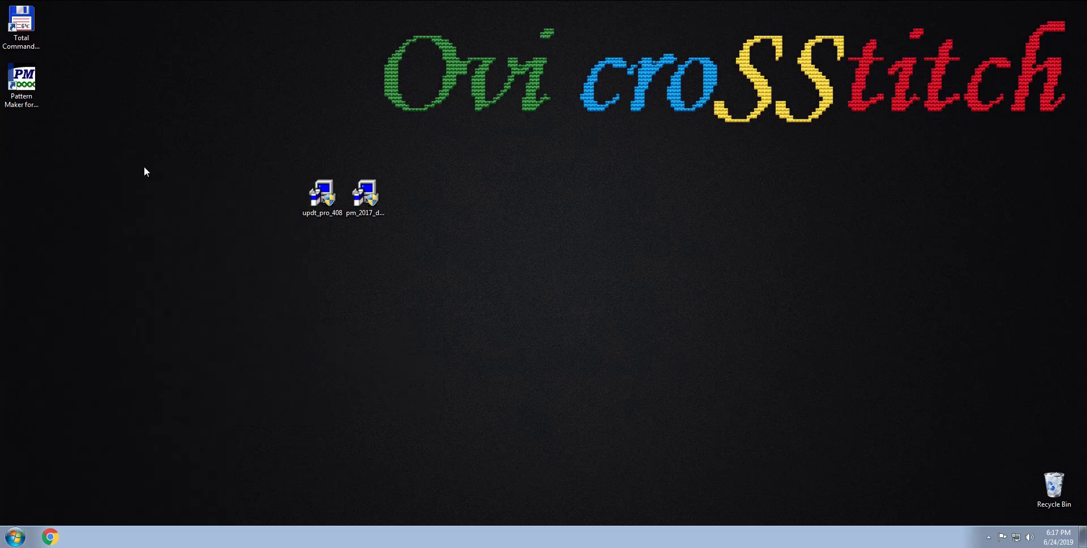
click(18, 99)
Step: Launch Pattern Maker, confirm About shows Professional 4.8.3.0 (U4.04.08), then check for updates
double_click(18, 99)
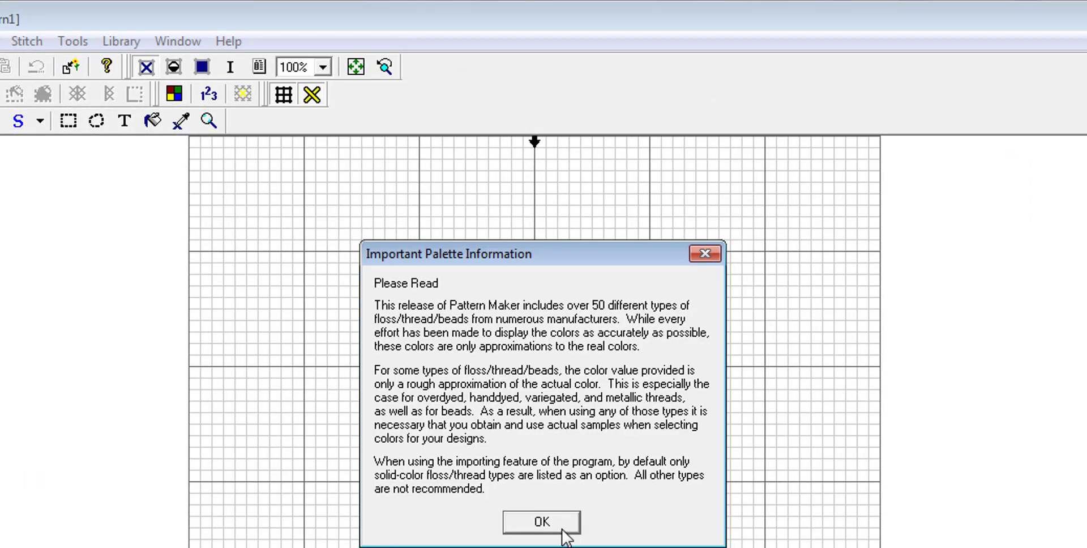
click(560, 528)
click(228, 41)
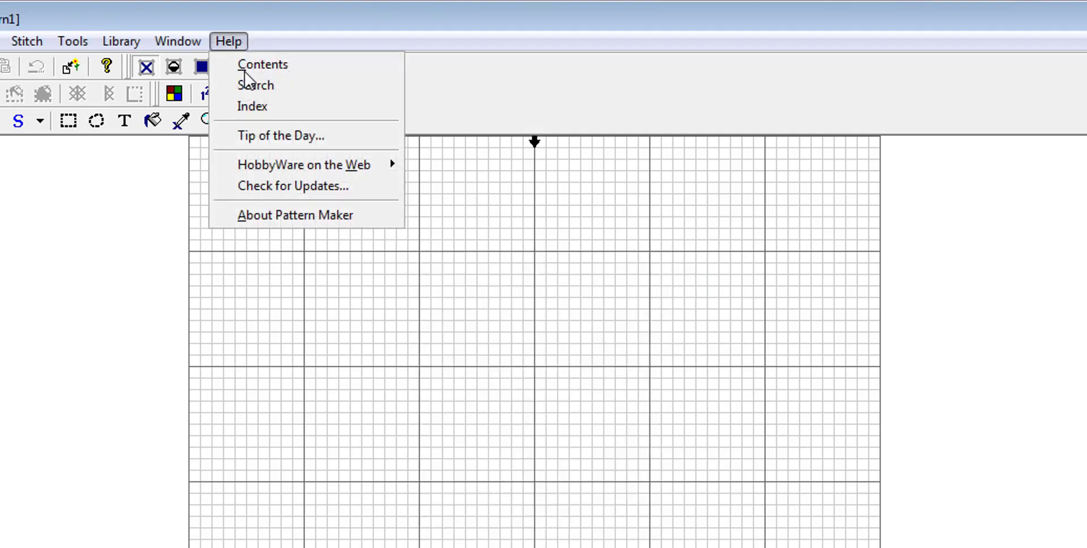
click(290, 214)
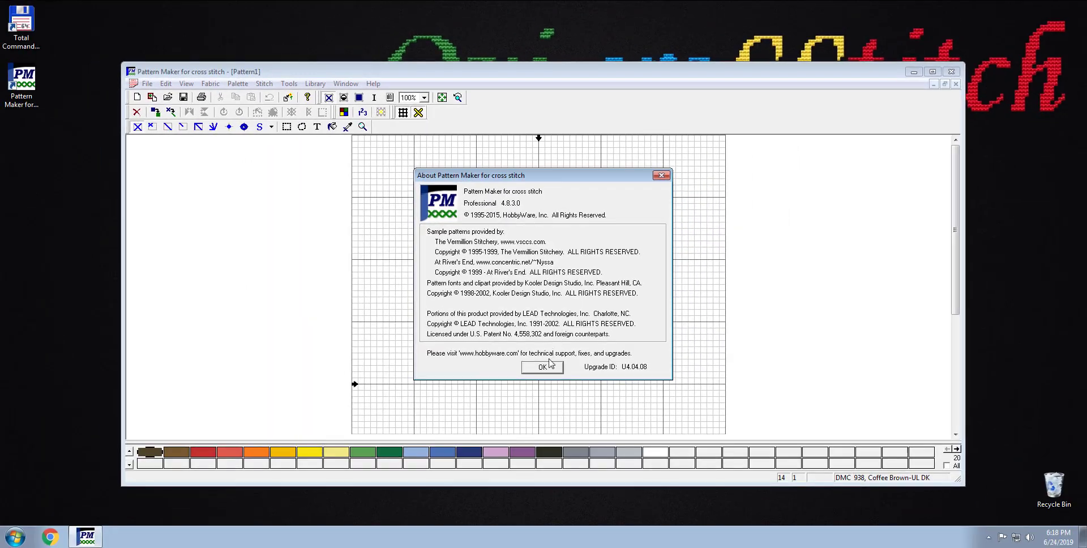
click(542, 367)
click(373, 84)
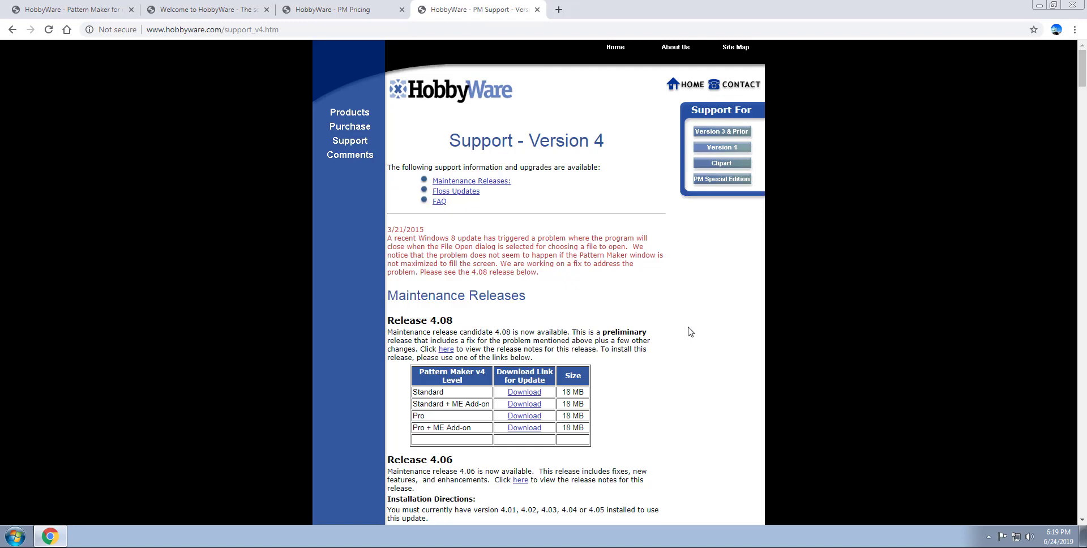
Step: Scroll to Floss Updates and download the 2017 DMC floss update via the first 'here' link
scroll(682, 332, down, 2)
scroll(682, 332, down, 3)
scroll(683, 332, down, 5)
scroll(683, 332, down, 3)
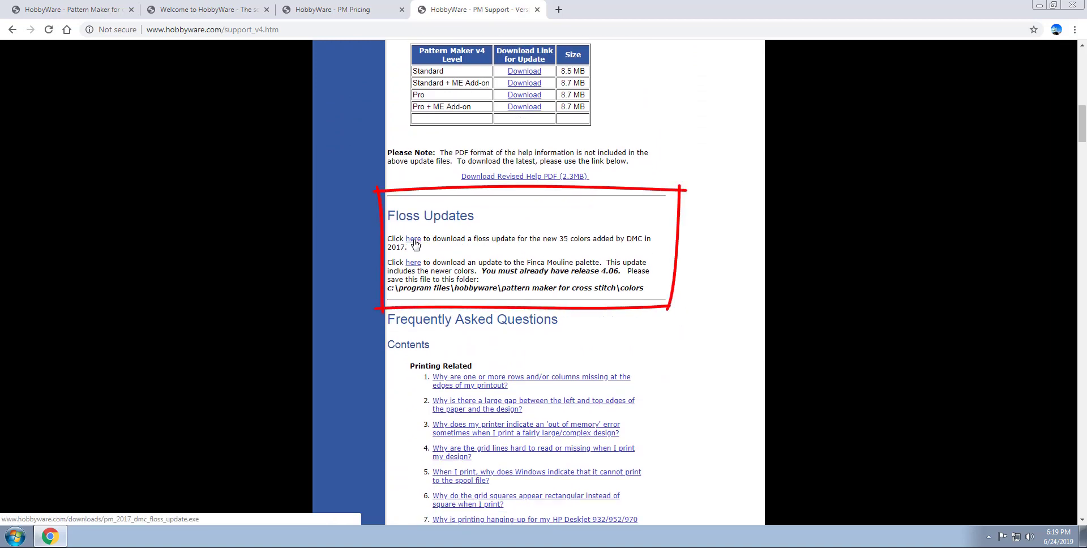
click(414, 240)
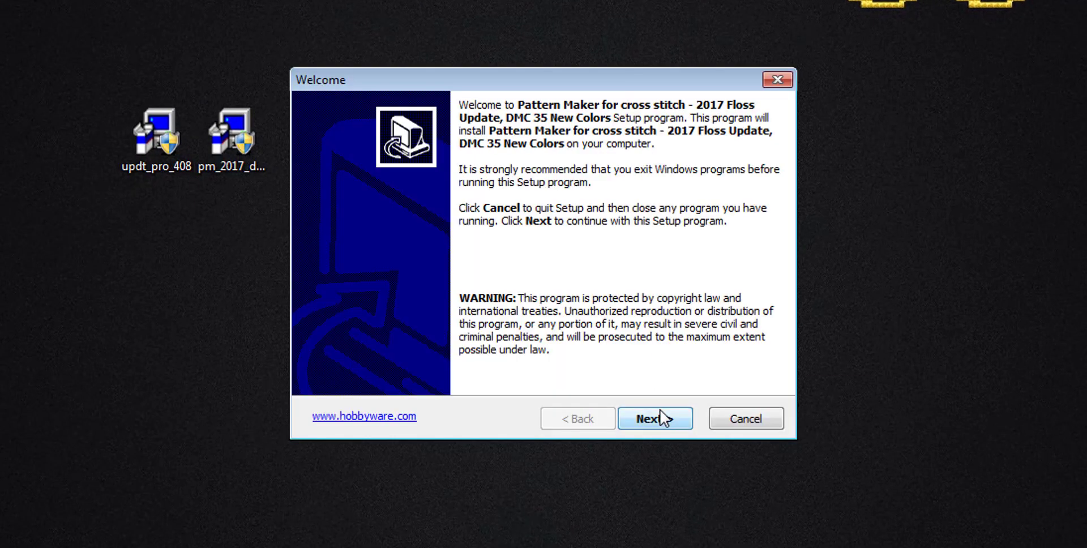
Step: Pass the QSetup Welcome and Confirm Setup Settings pages and finish installing the 35 DMC colours
click(663, 419)
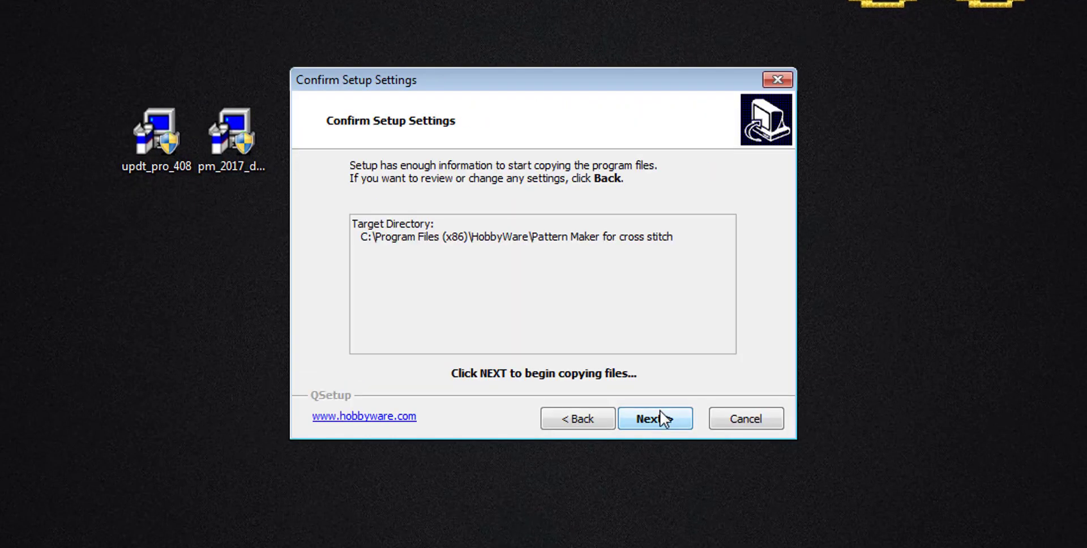
click(663, 419)
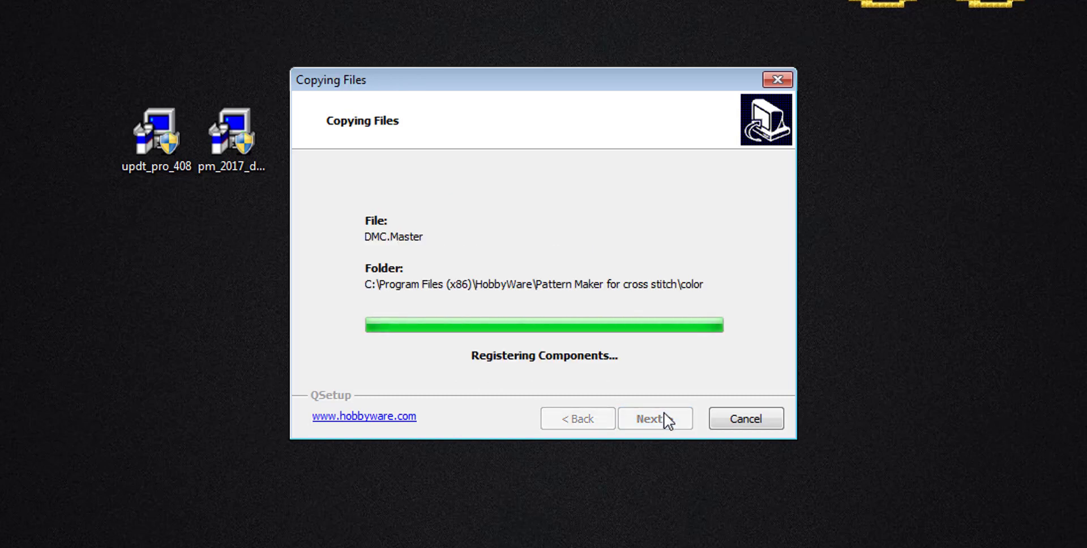
click(612, 360)
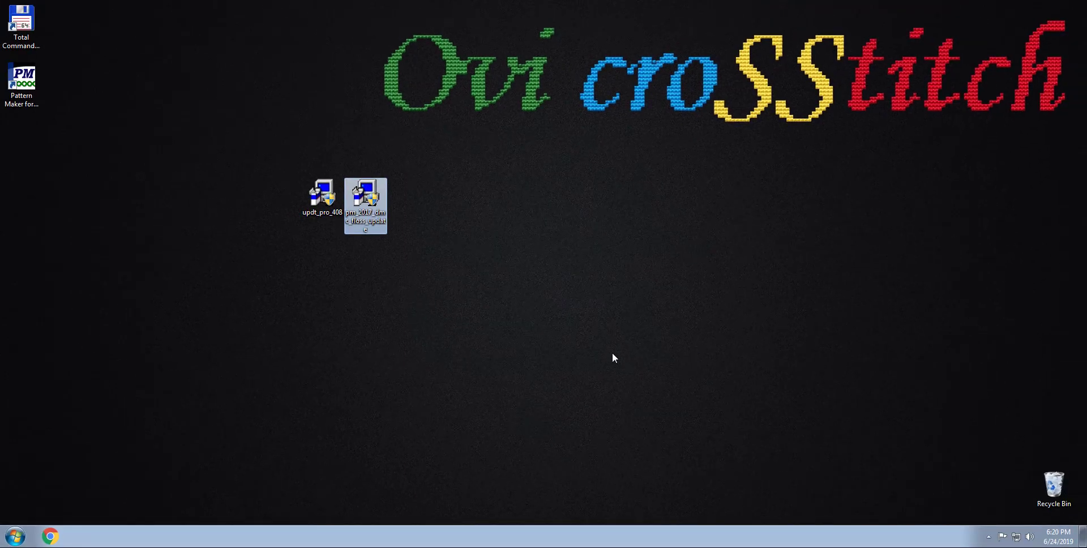
click(612, 354)
Step: Launch Pattern Maker, close the empty Pattern1, maximize the window and dismiss the Tip of the Day
double_click(27, 85)
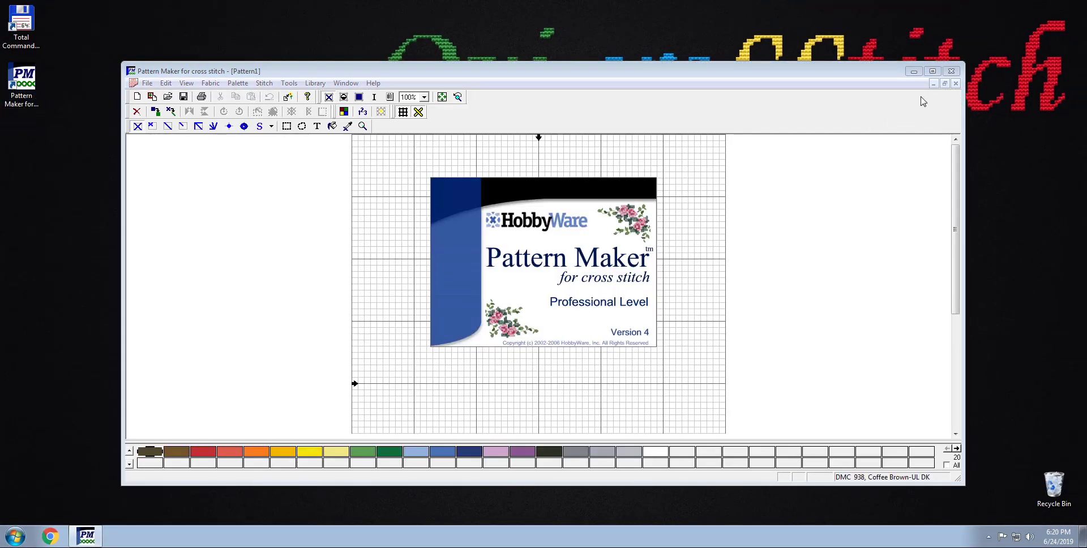
click(955, 84)
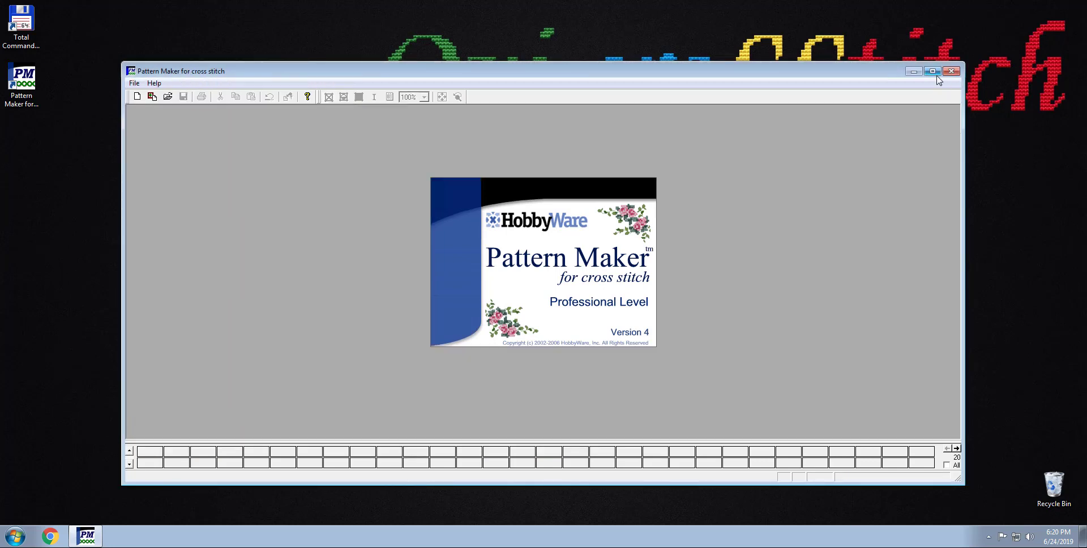
click(934, 72)
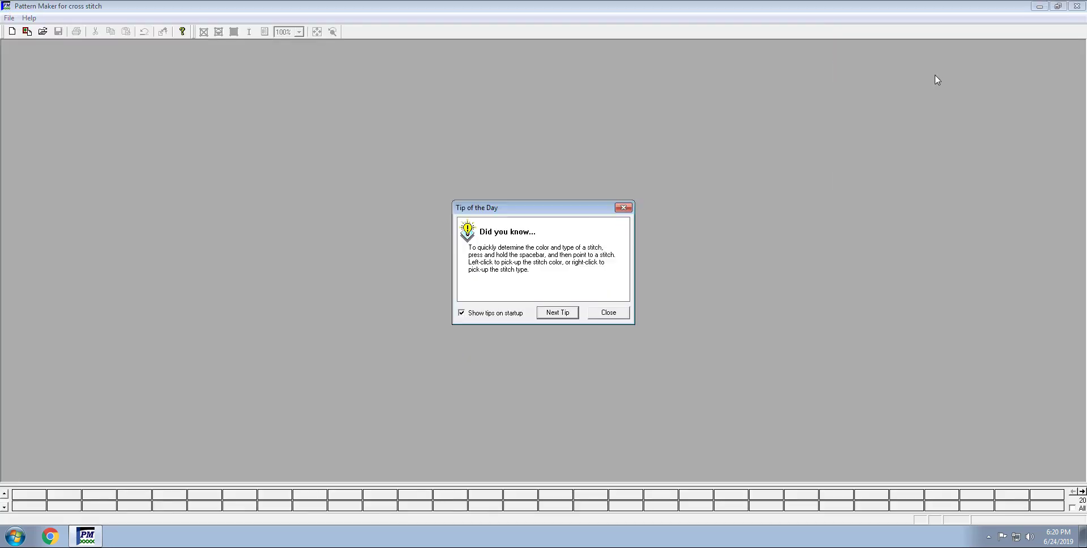
click(597, 315)
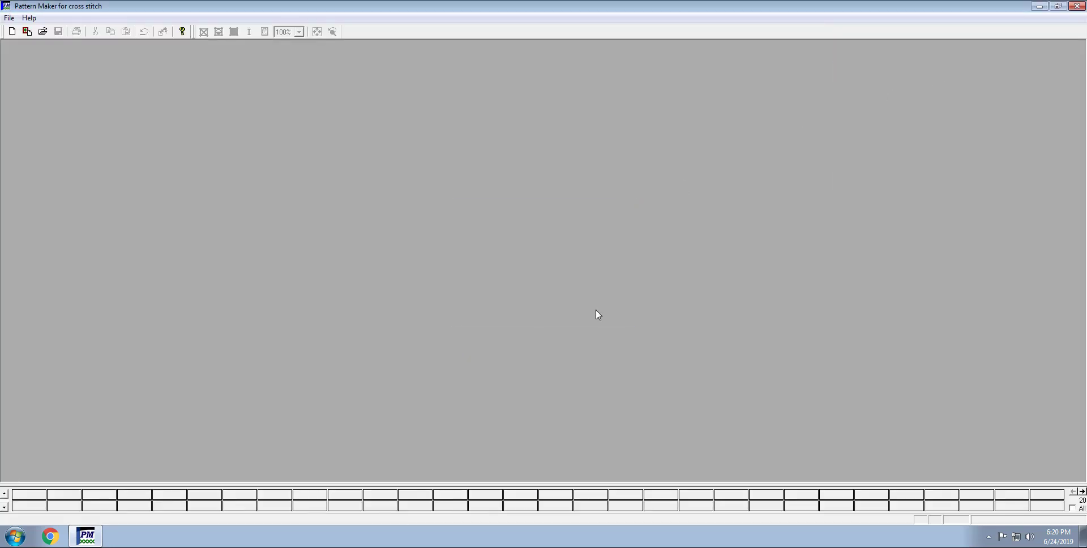
Step: Review the DMC palette's changes in Palette Options to confirm 490 colours, then exit Pattern Maker
double_click(511, 499)
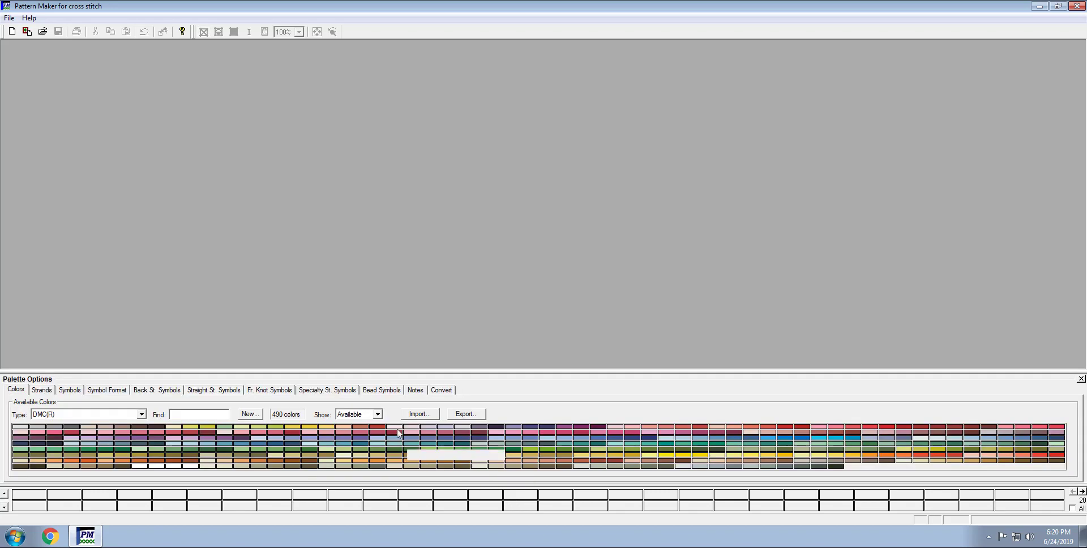
right_click(376, 437)
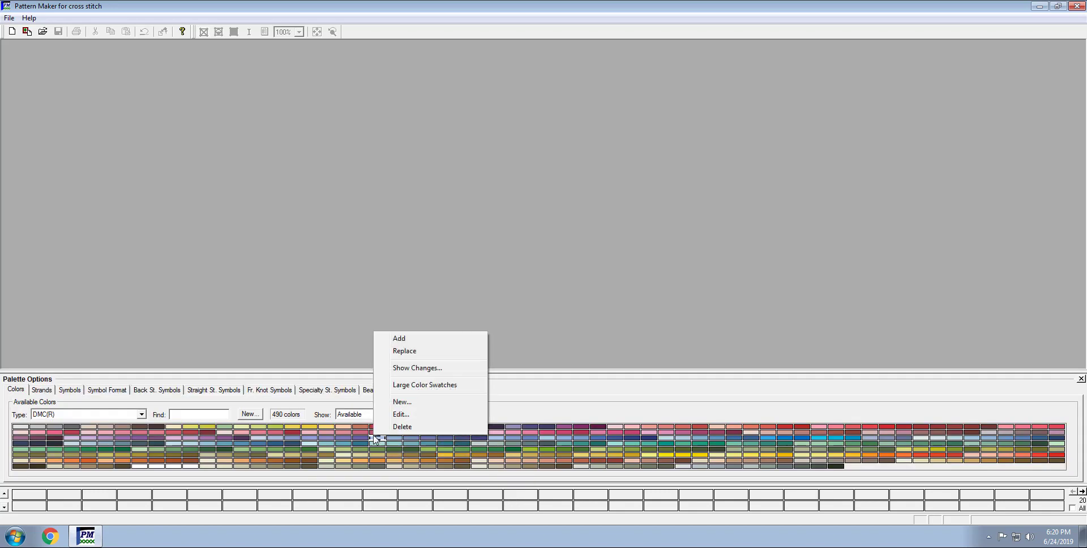
click(430, 370)
click(637, 300)
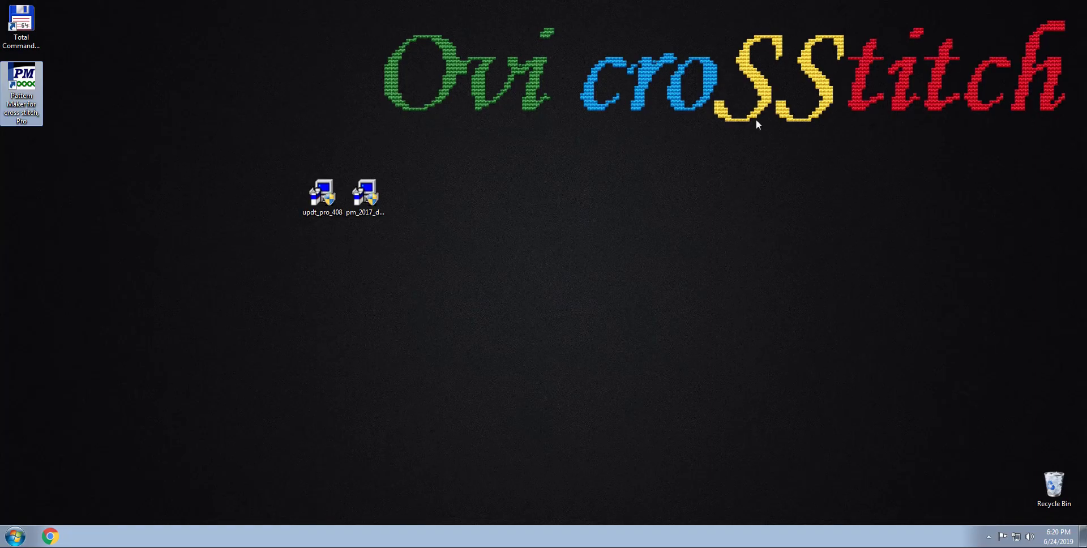
click(544, 217)
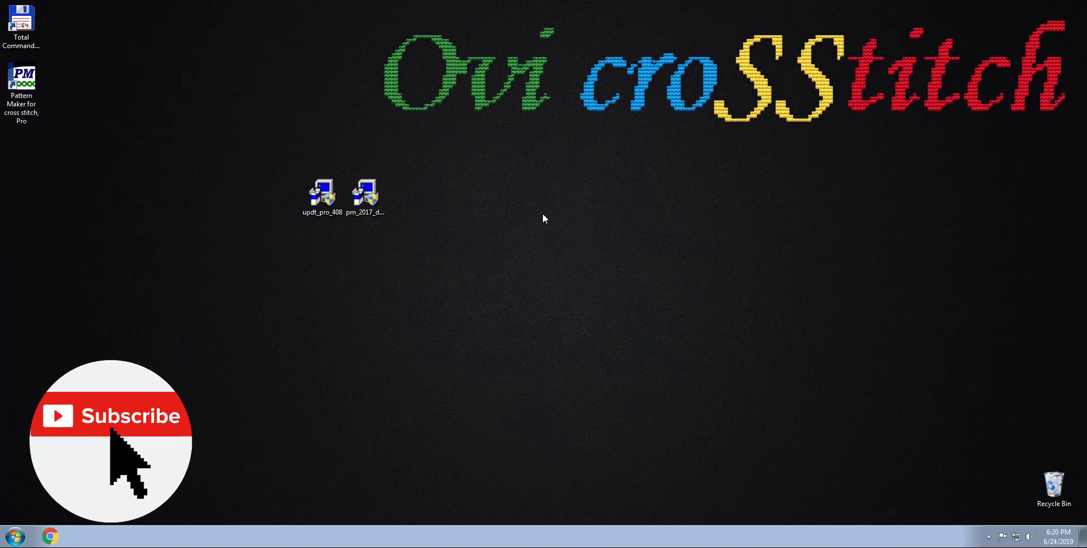